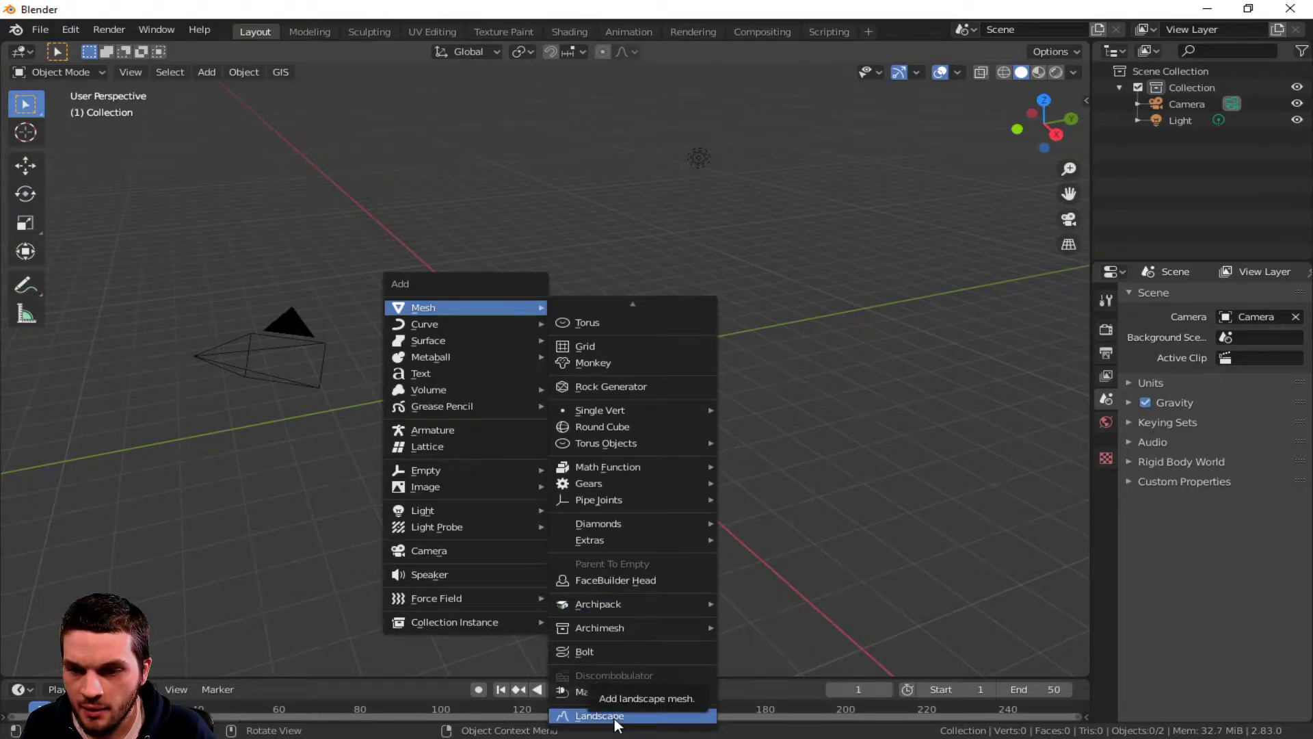
Add a Landscape mesh to the scene and expand its creation settings.
left_click(615, 718)
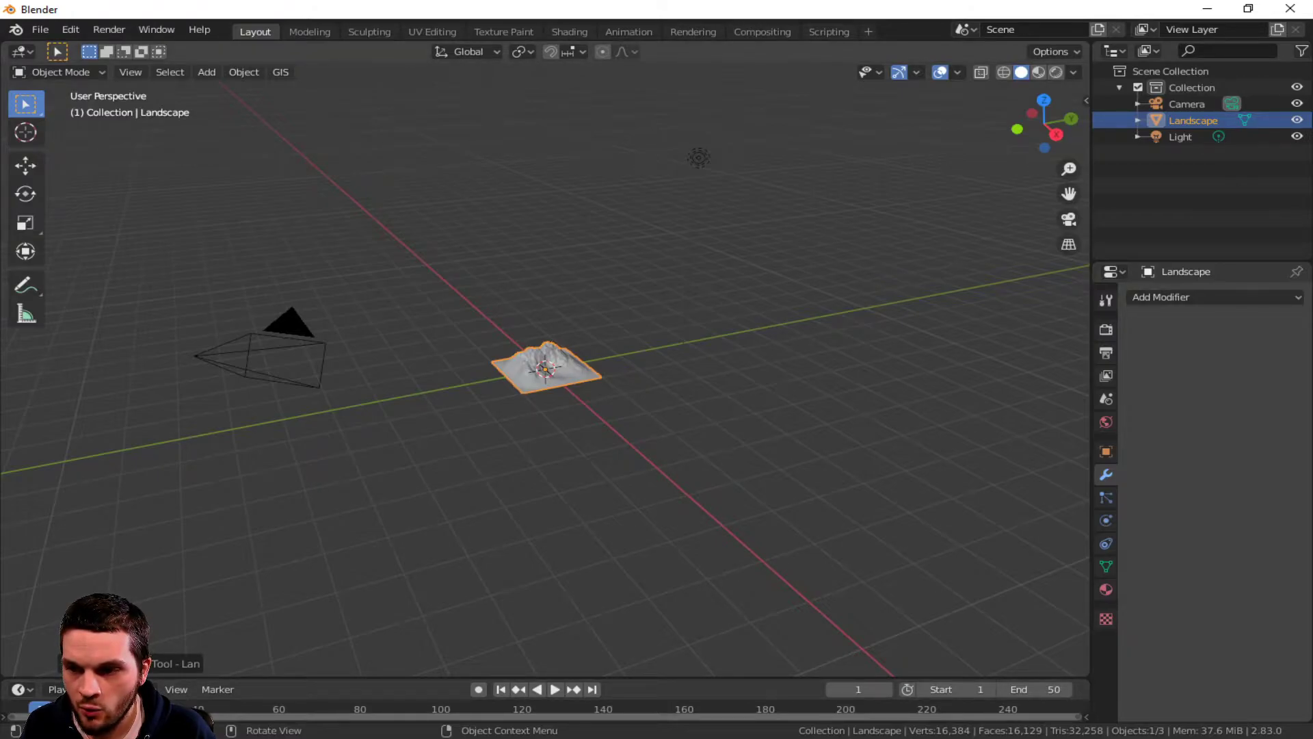
left_click(70, 663)
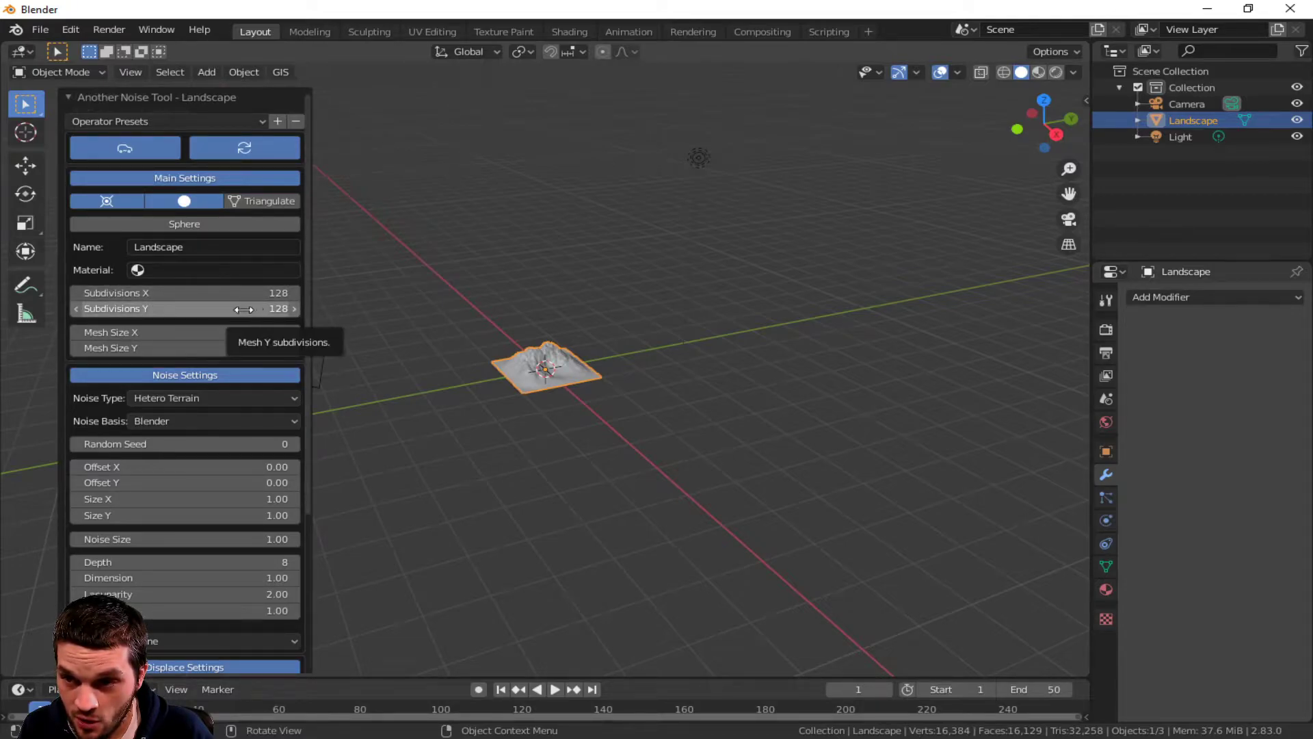
Try 68 for the landscape's Subdivisions Y and set it back to 128.
left_click_drag(203, 309, 157, 310)
left_click(222, 311)
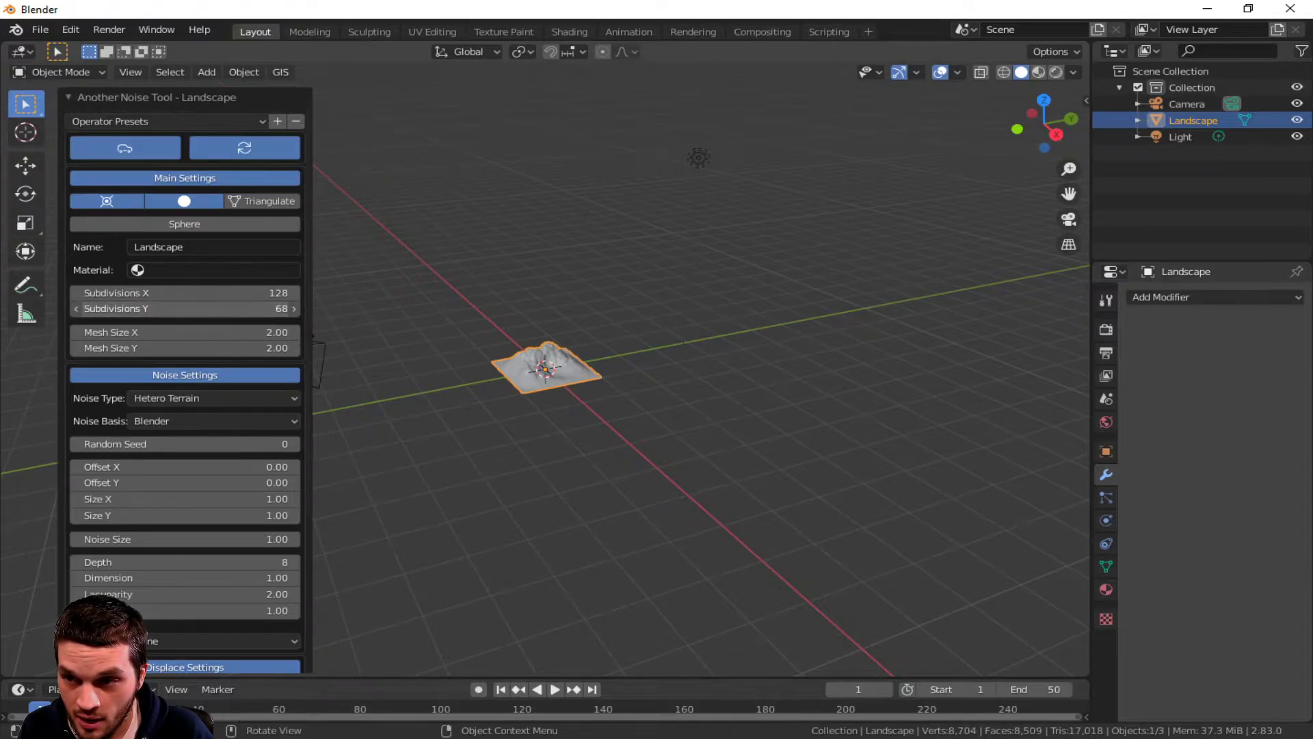
type("12")
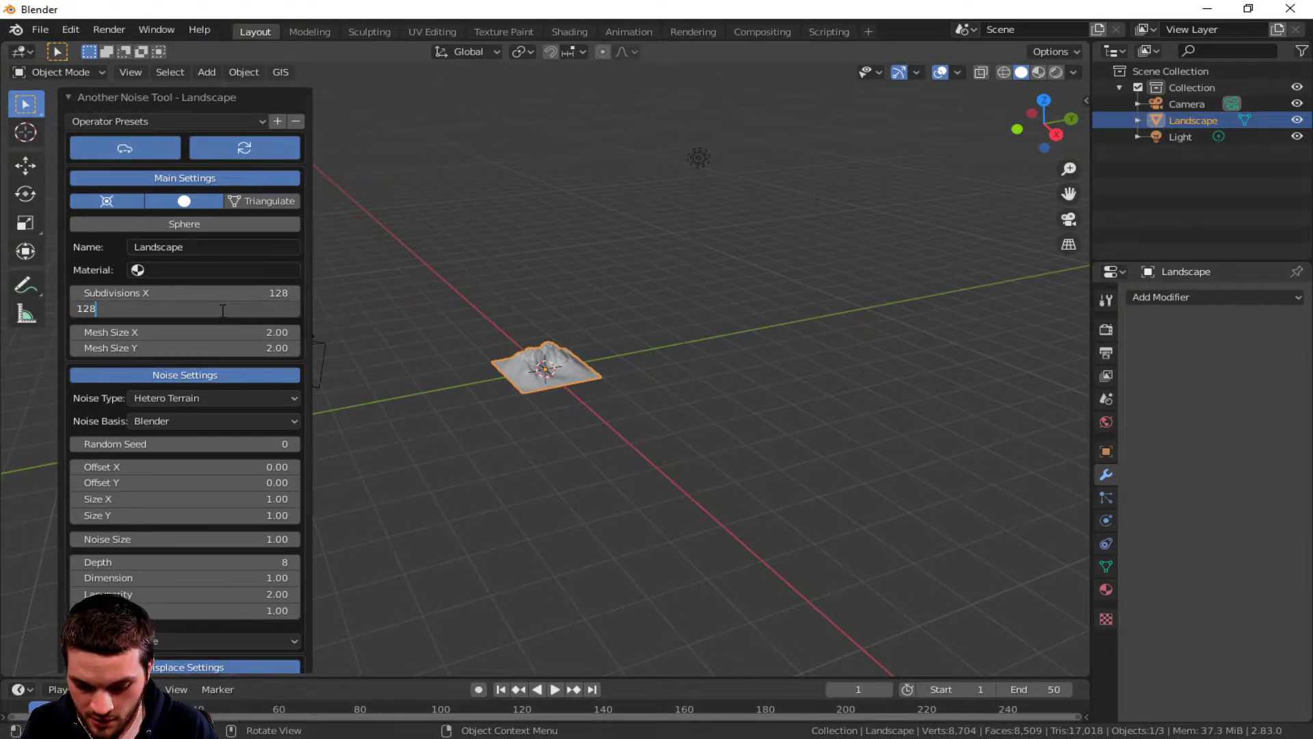
key("Return")
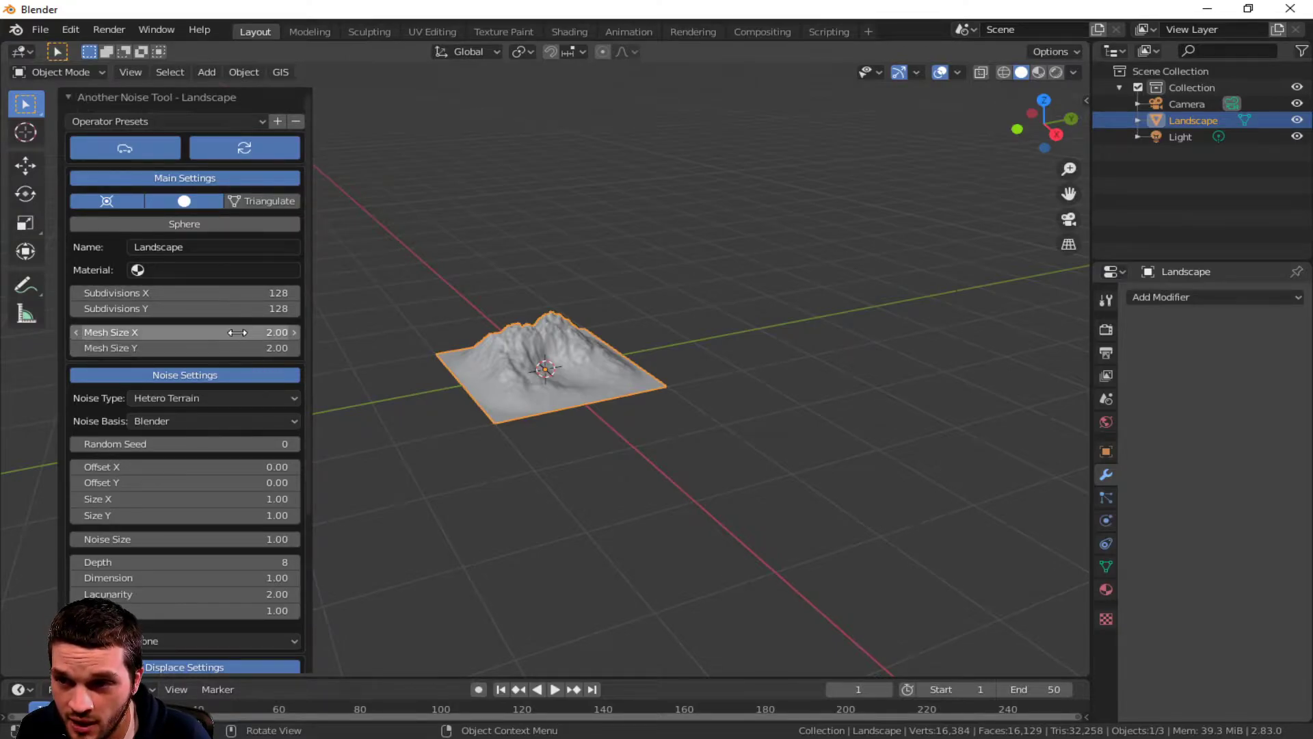
Enlarge the landscape to Mesh Size X 8.57 and Mesh Size Y 7.91, and set the noise Offset X to 0.39.
left_click_drag(184, 332, 328, 332)
mouse_move(219, 348)
left_mouse_down()
mouse_move(287, 348)
mouse_move(246, 334)
mouse_move(277, 334)
mouse_move(222, 347)
mouse_move(236, 331)
left_mouse_up()
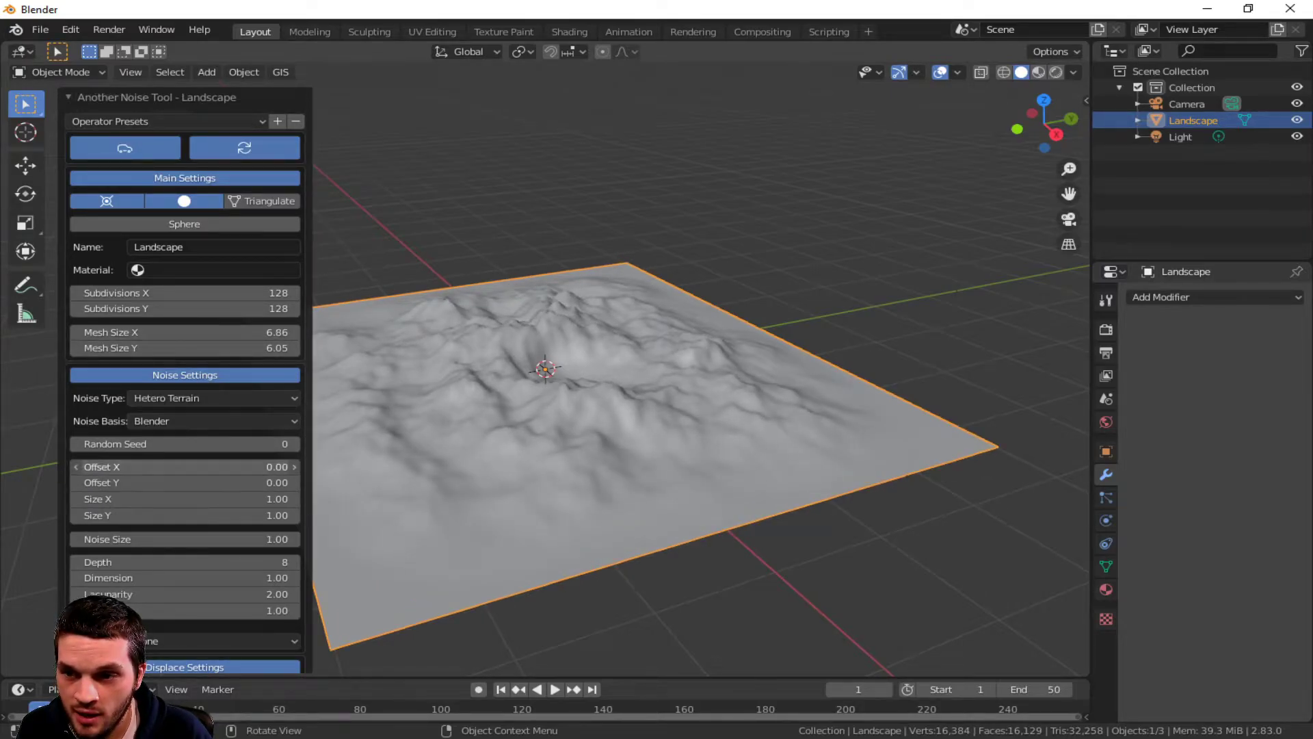
mouse_move(130, 466)
left_mouse_down()
mouse_move(164, 467)
mouse_move(129, 469)
left_mouse_up()
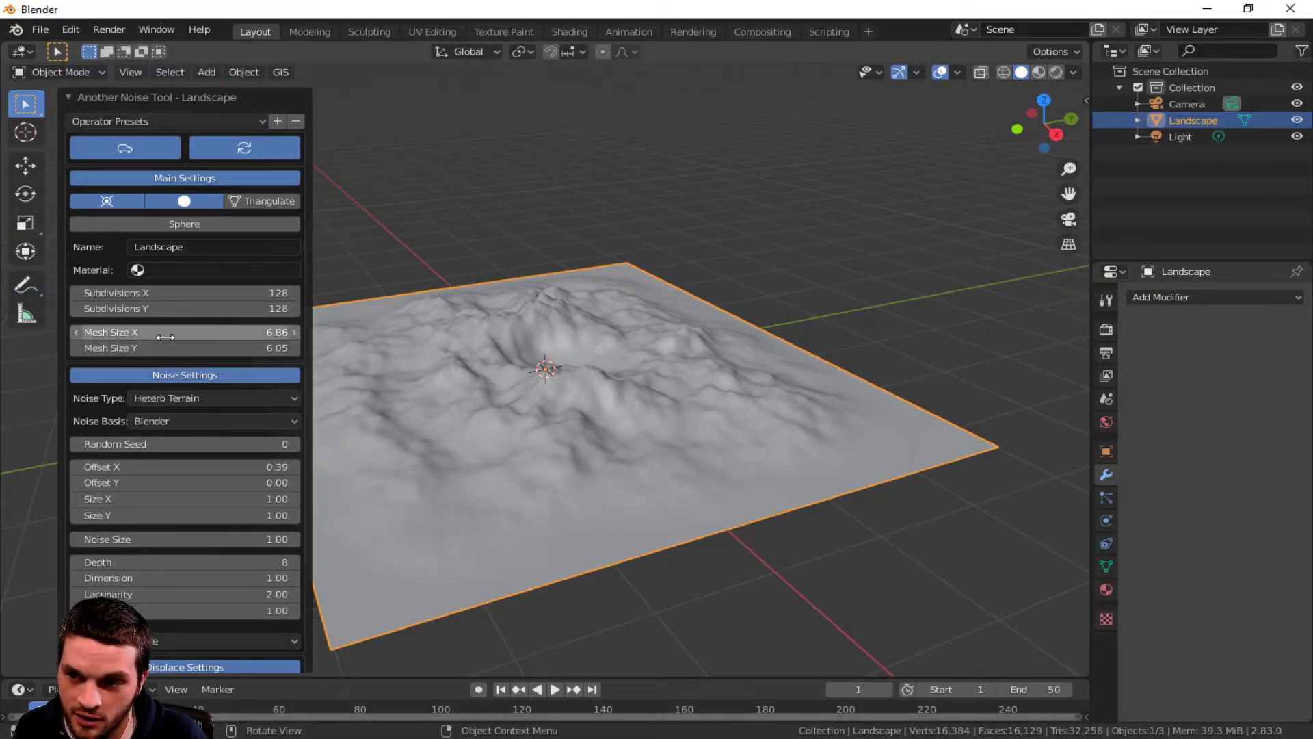
left_click_drag(196, 333, 312, 349)
left_click_drag(196, 333, 244, 333)
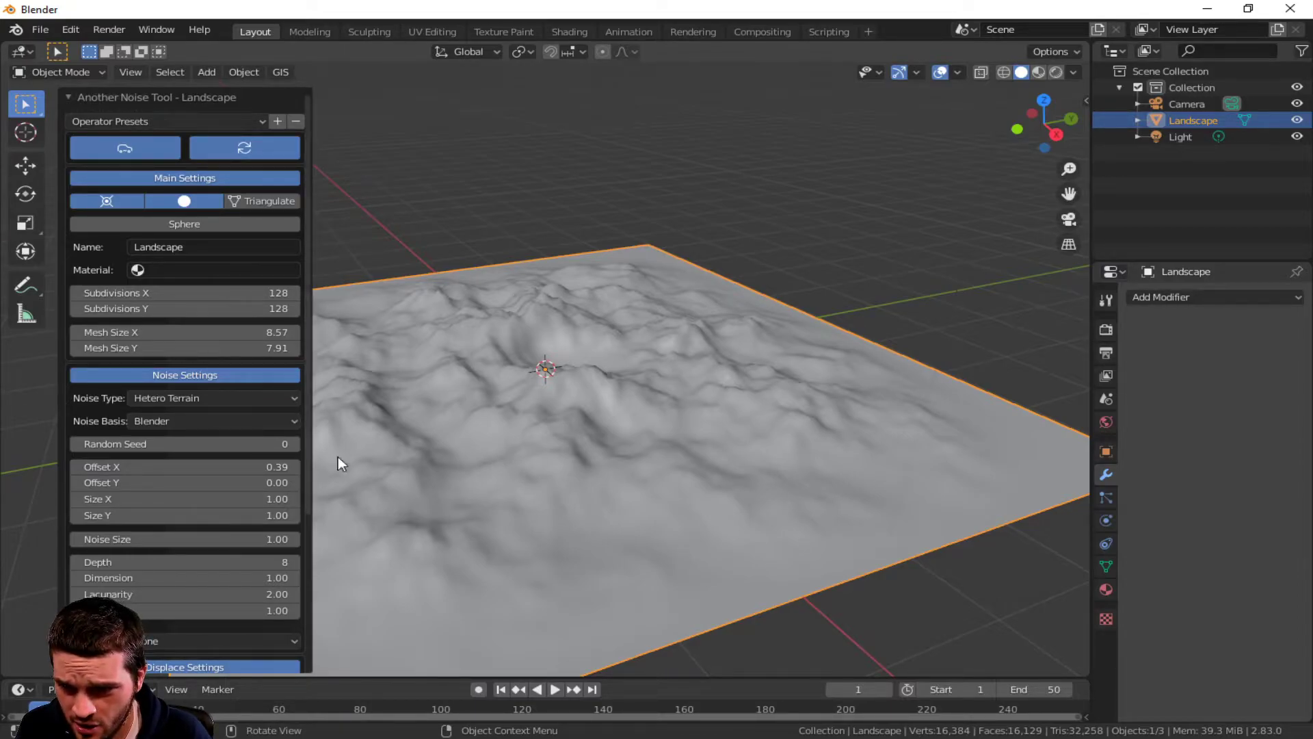
Cycle through terrain variations and set the Random Seed to 6.
left_click(295, 444)
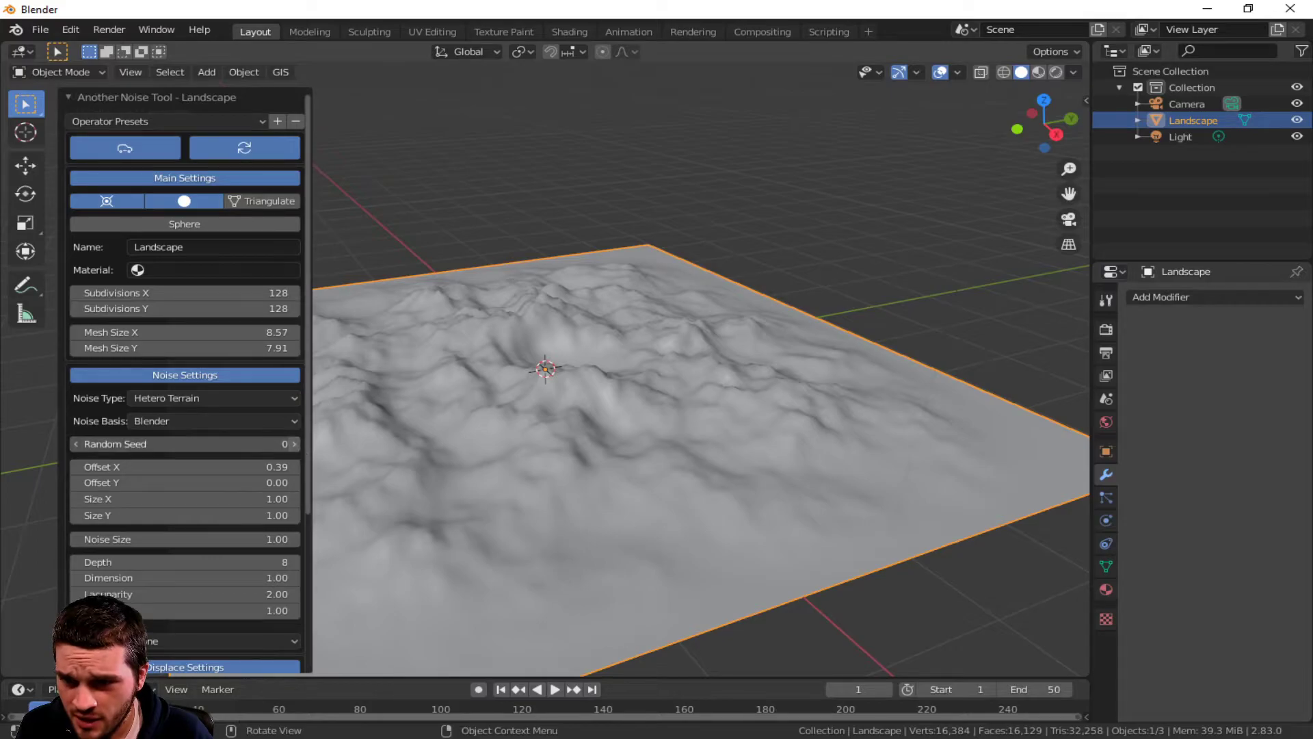
left_click(295, 444)
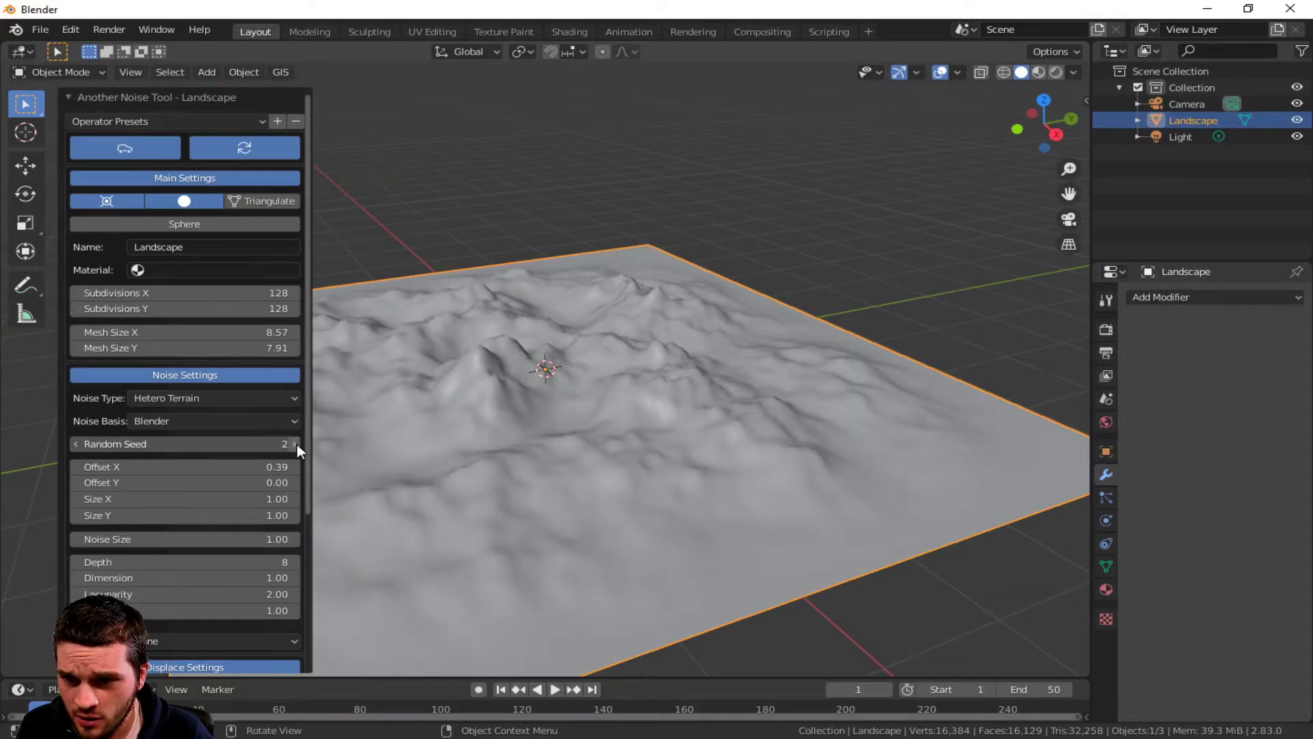
left_click(295, 444)
left_click(295, 443)
left_click(295, 444)
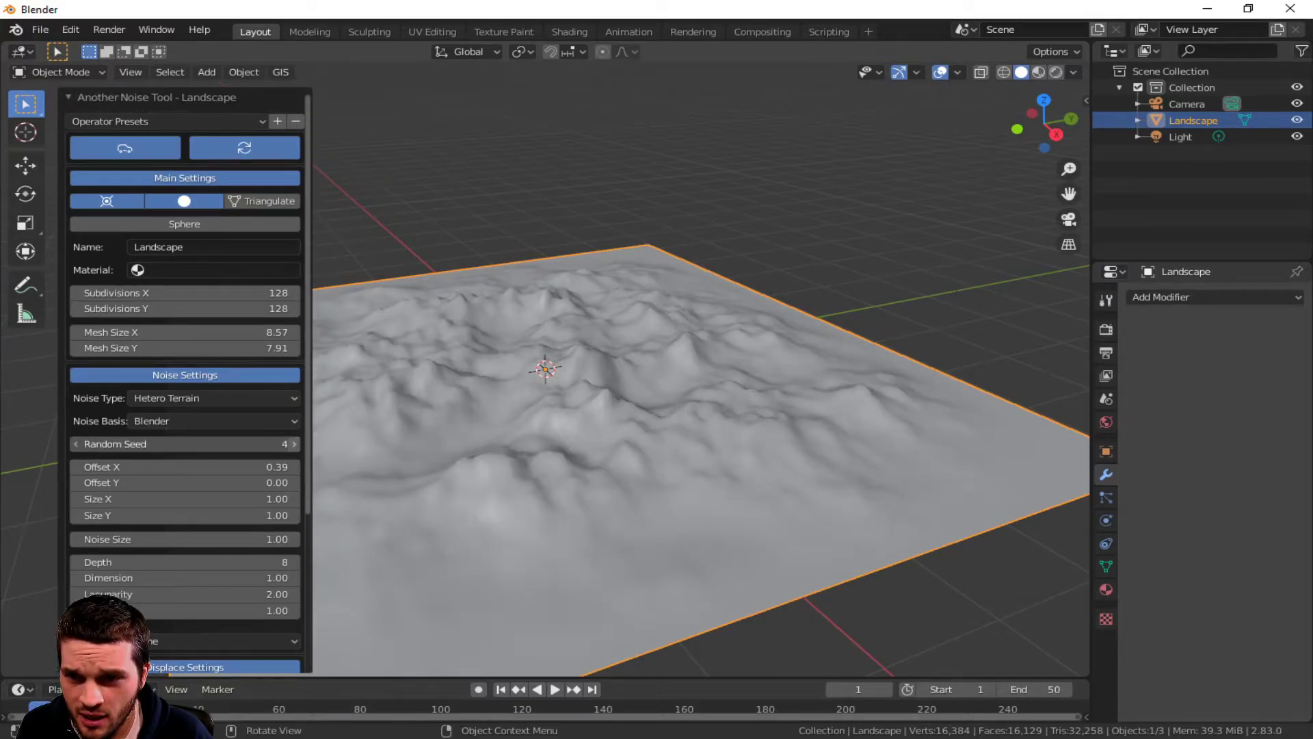
left_click(295, 444)
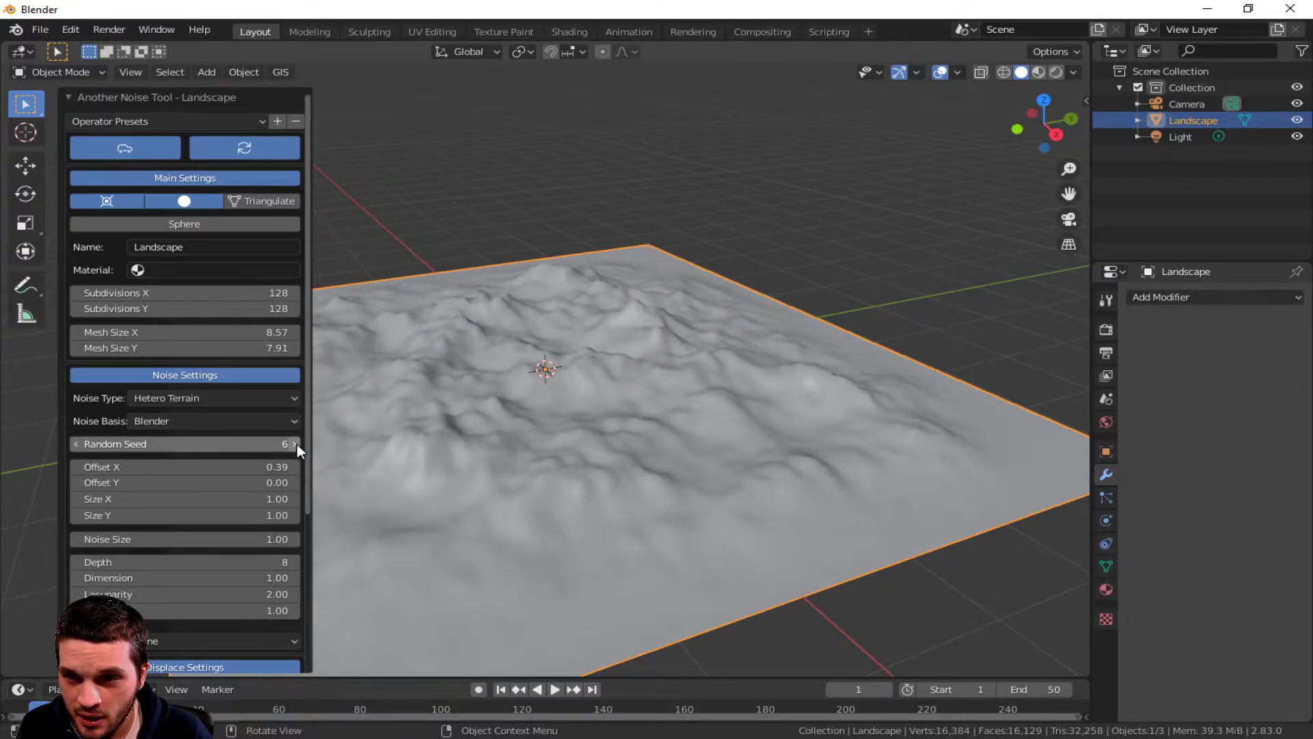
left_click(295, 444)
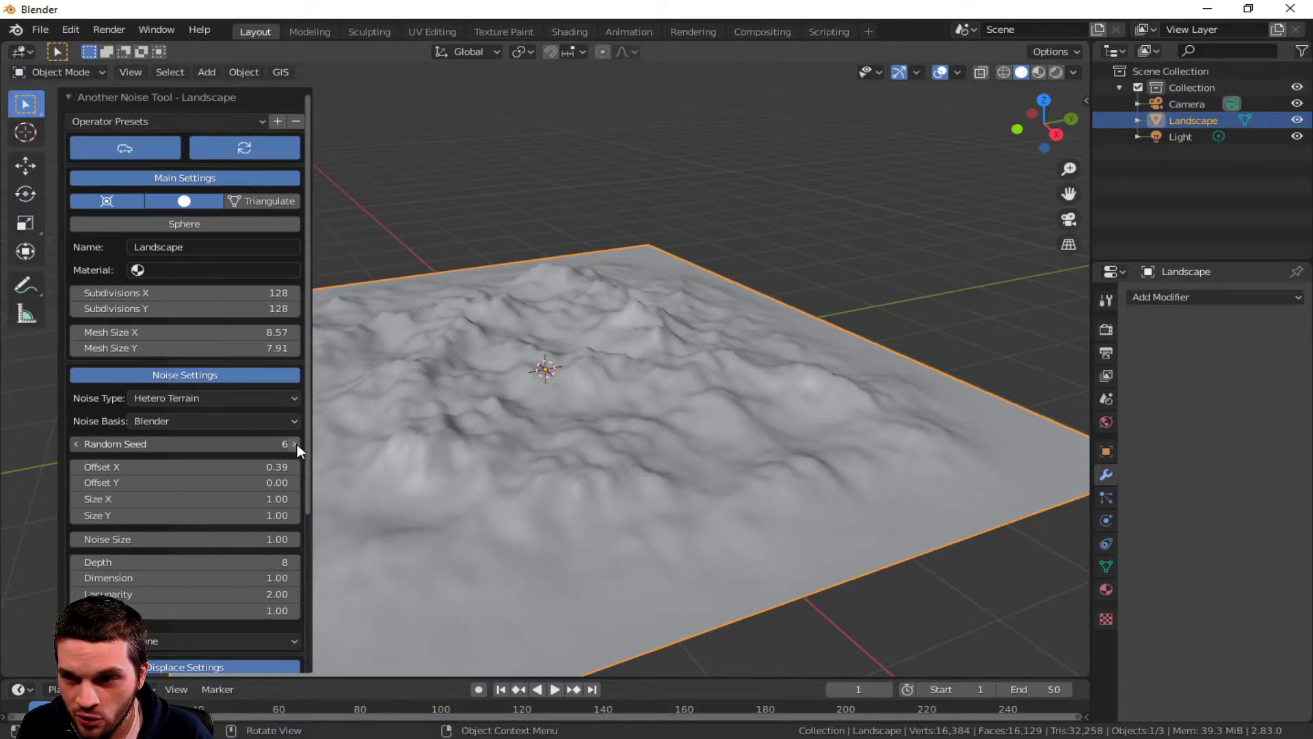
left_click(75, 444)
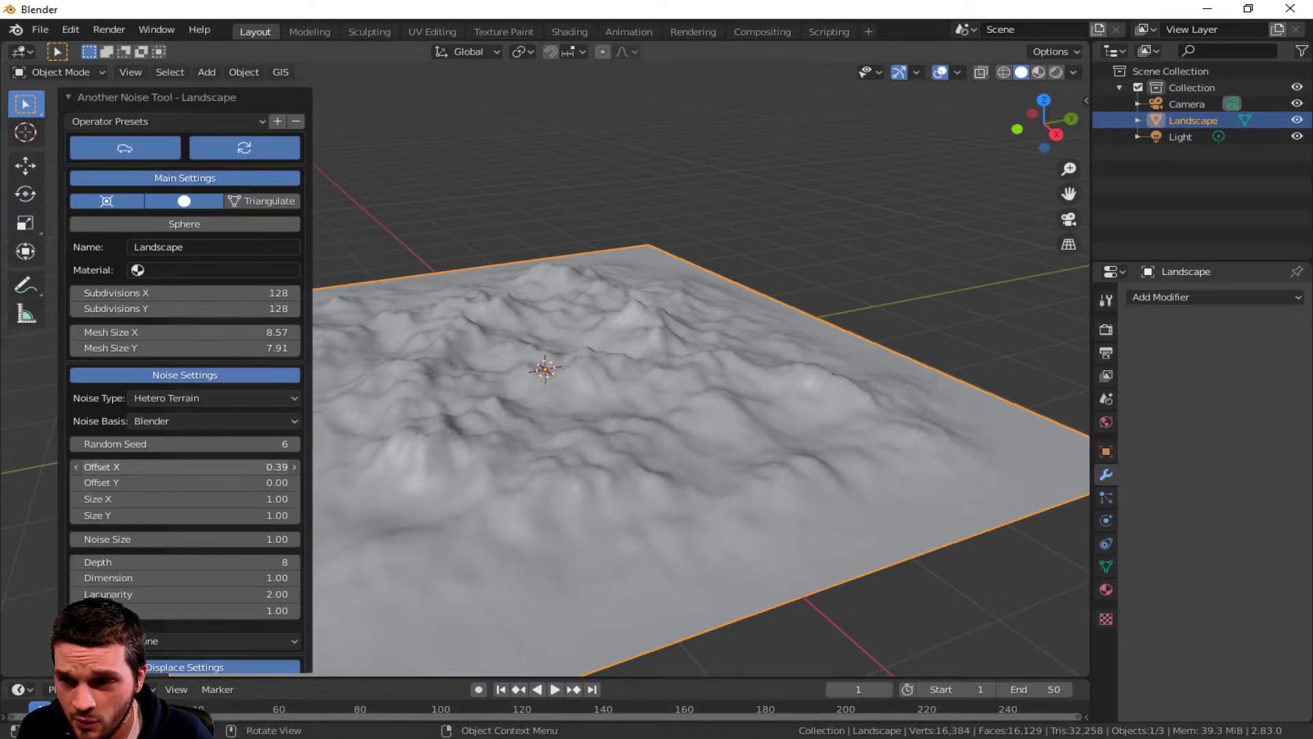
Set the noise Offset X to 2.34, Offset Y to 1.50, Size X to 0.97, Size Y to 0.49 and Noise Size to 0.79.
left_click_drag(178, 467, 448, 467)
left_click_drag(185, 482, 355, 482)
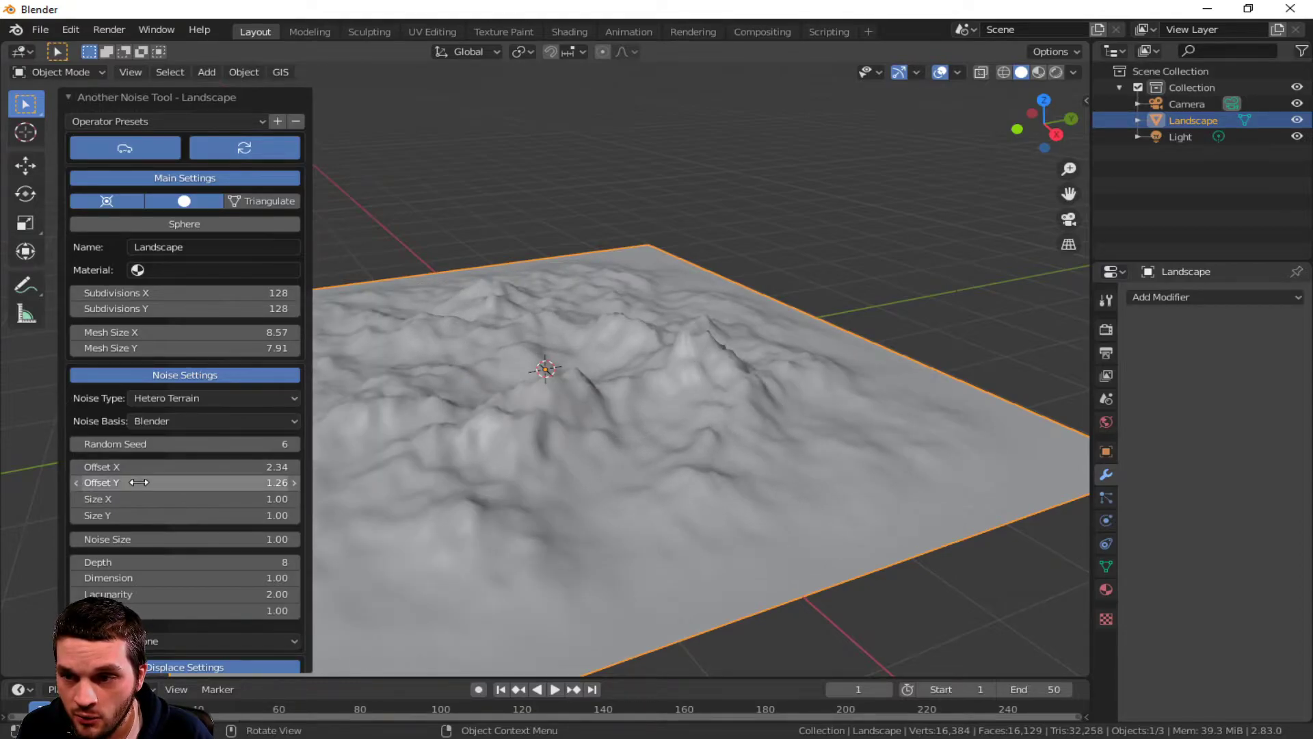
mouse_move(129, 500)
left_mouse_down()
mouse_move(253, 500)
mouse_move(139, 502)
left_mouse_up()
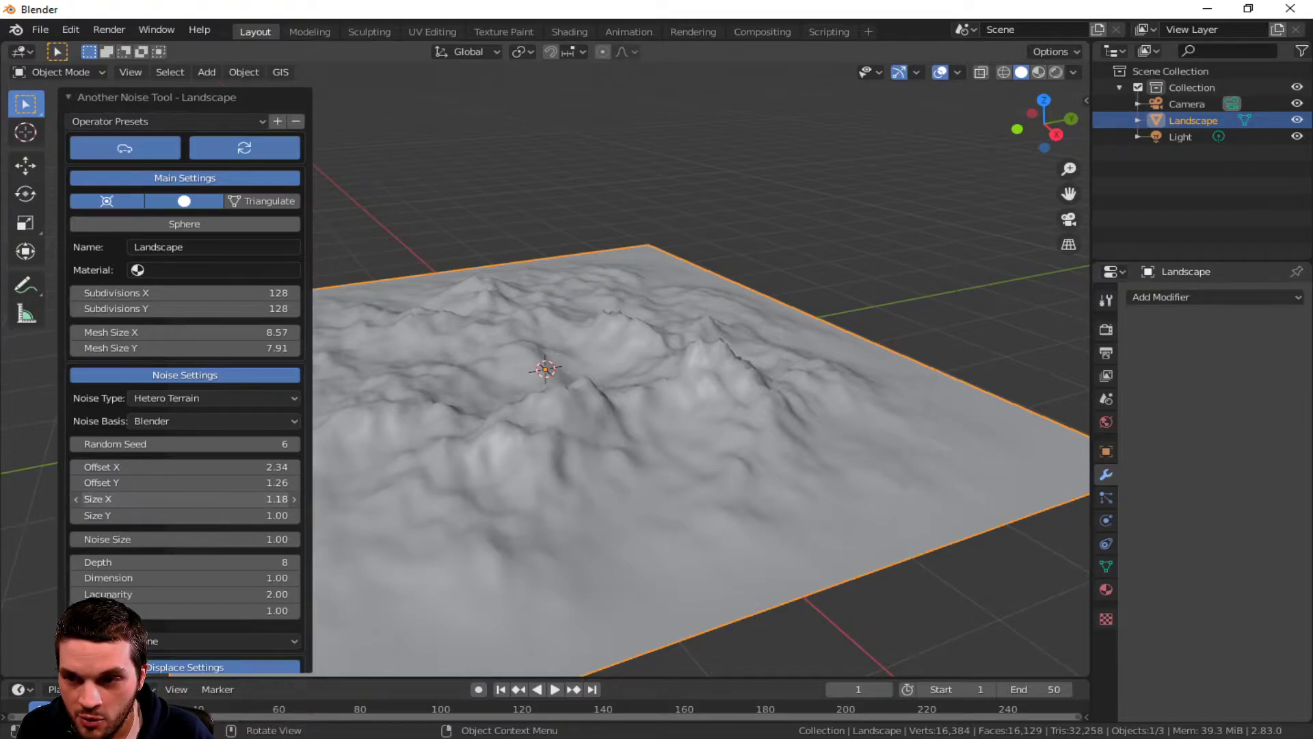
left_click_drag(186, 504, 161, 515)
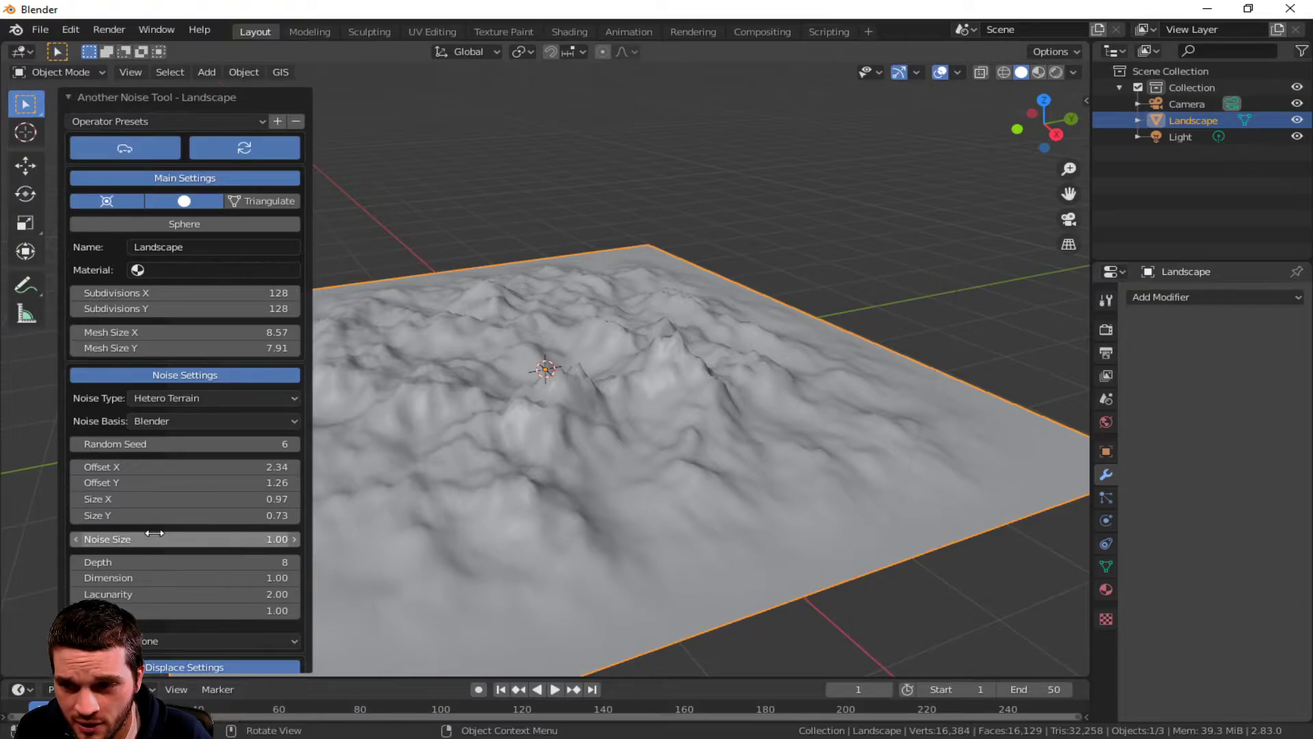
left_click_drag(96, 485, 120, 485)
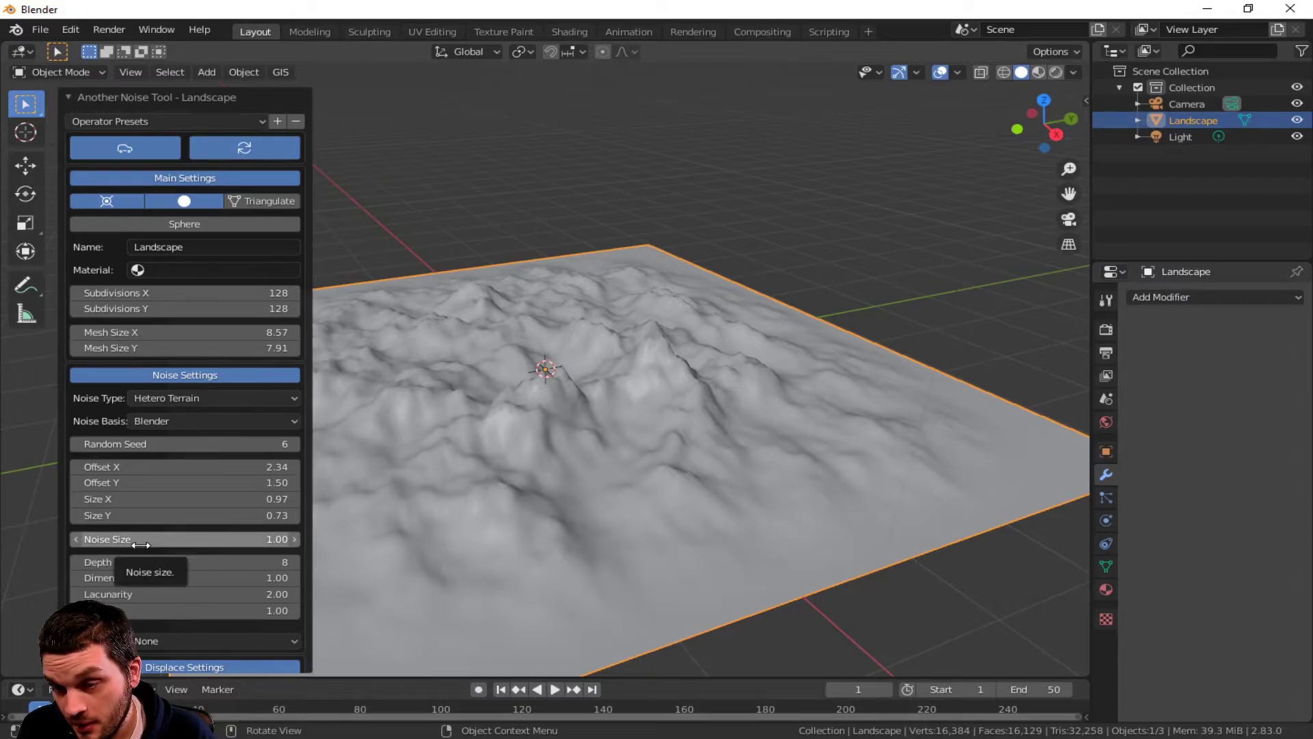
mouse_move(189, 516)
left_mouse_down()
mouse_move(168, 516)
mouse_move(189, 517)
left_mouse_up()
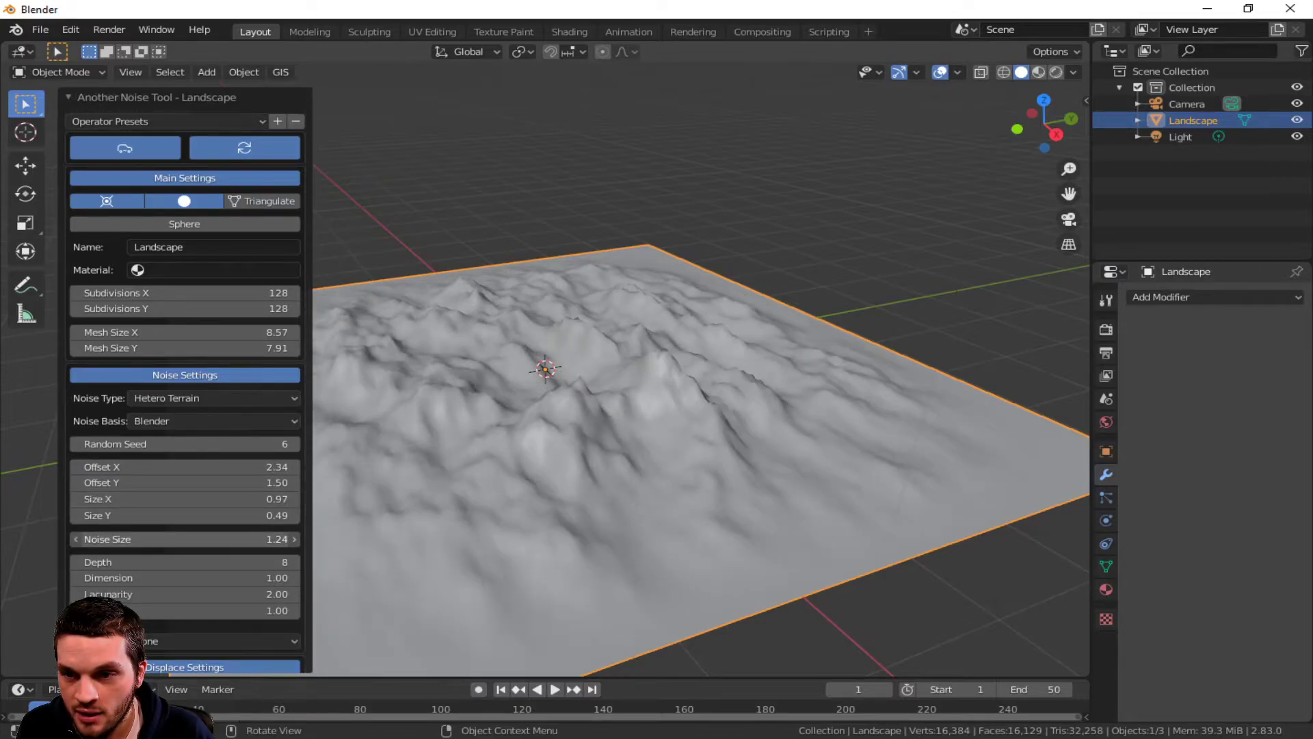
mouse_move(169, 541)
left_mouse_down()
mouse_move(149, 541)
mouse_move(169, 541)
left_mouse_up()
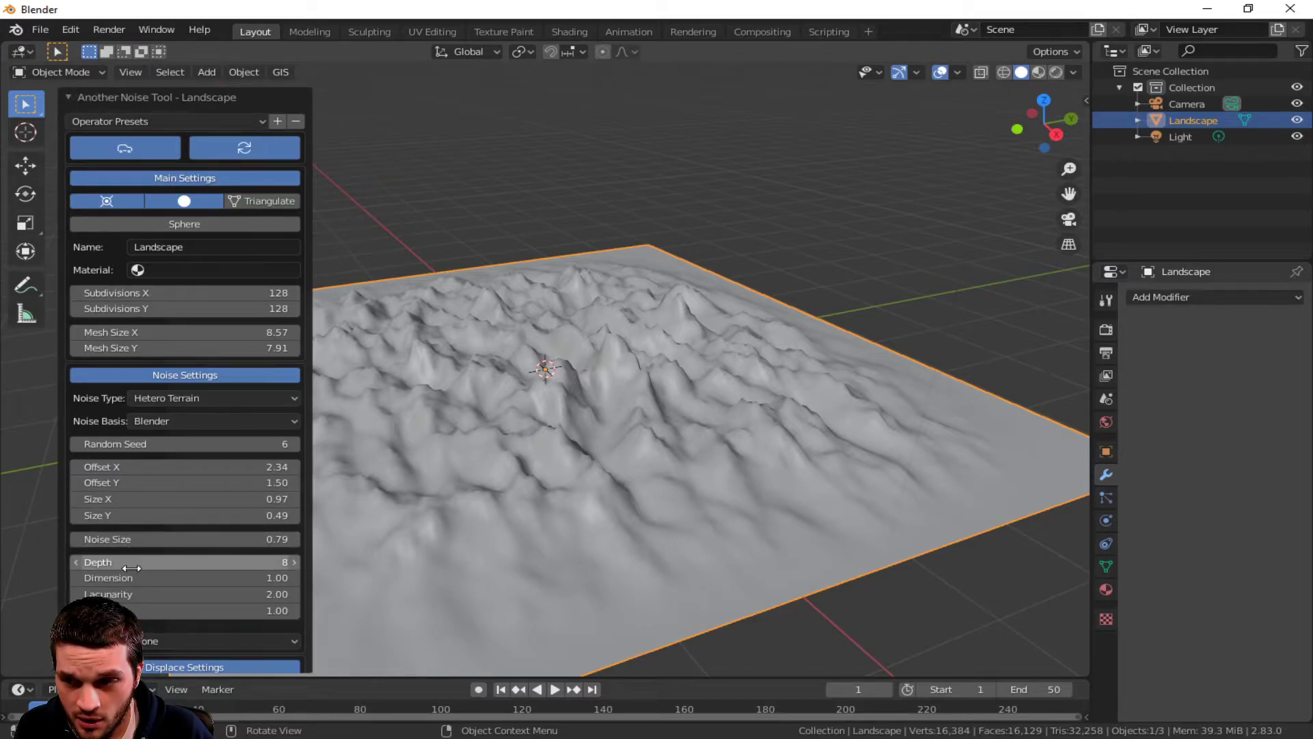
Try higher noise Depth values on the landscape and return the Depth to 8.
left_click(294, 562)
left_click(294, 563)
left_click(294, 562)
left_click(76, 562)
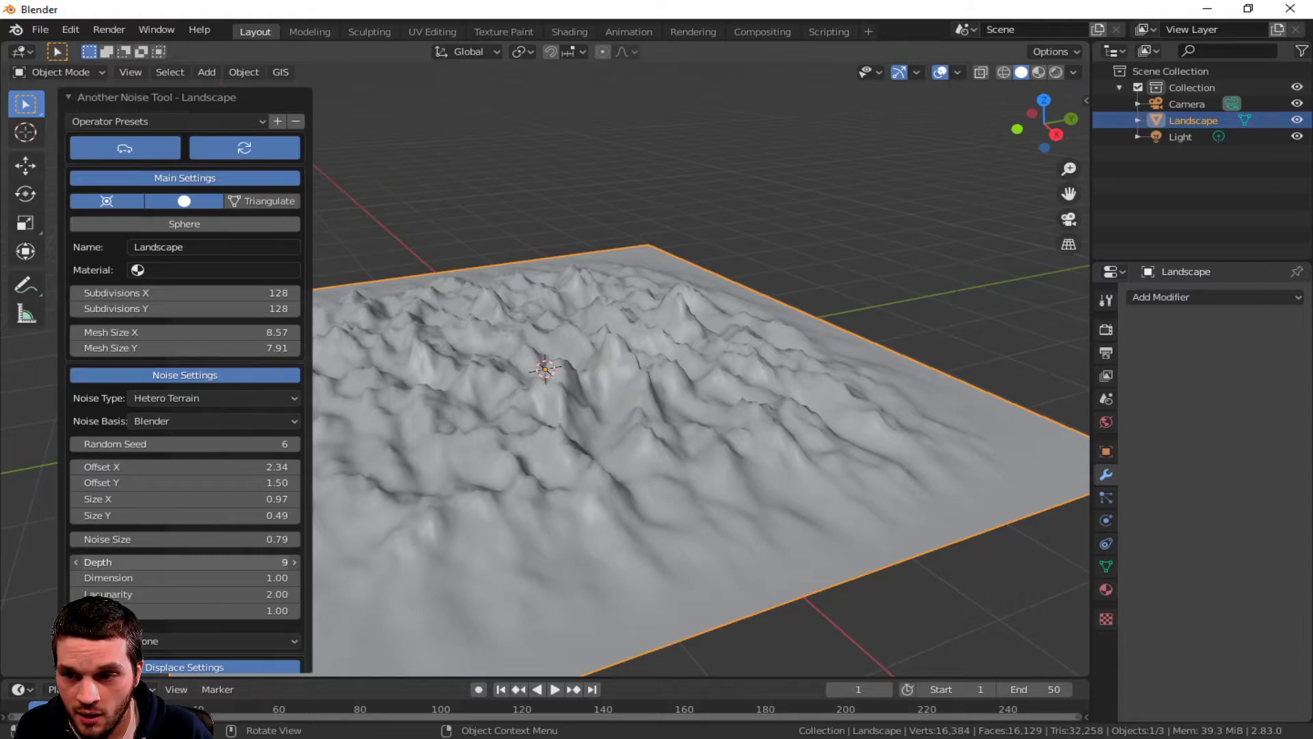
mouse_move(184, 563)
left_mouse_down()
mouse_move(163, 562)
mouse_move(184, 562)
left_mouse_up()
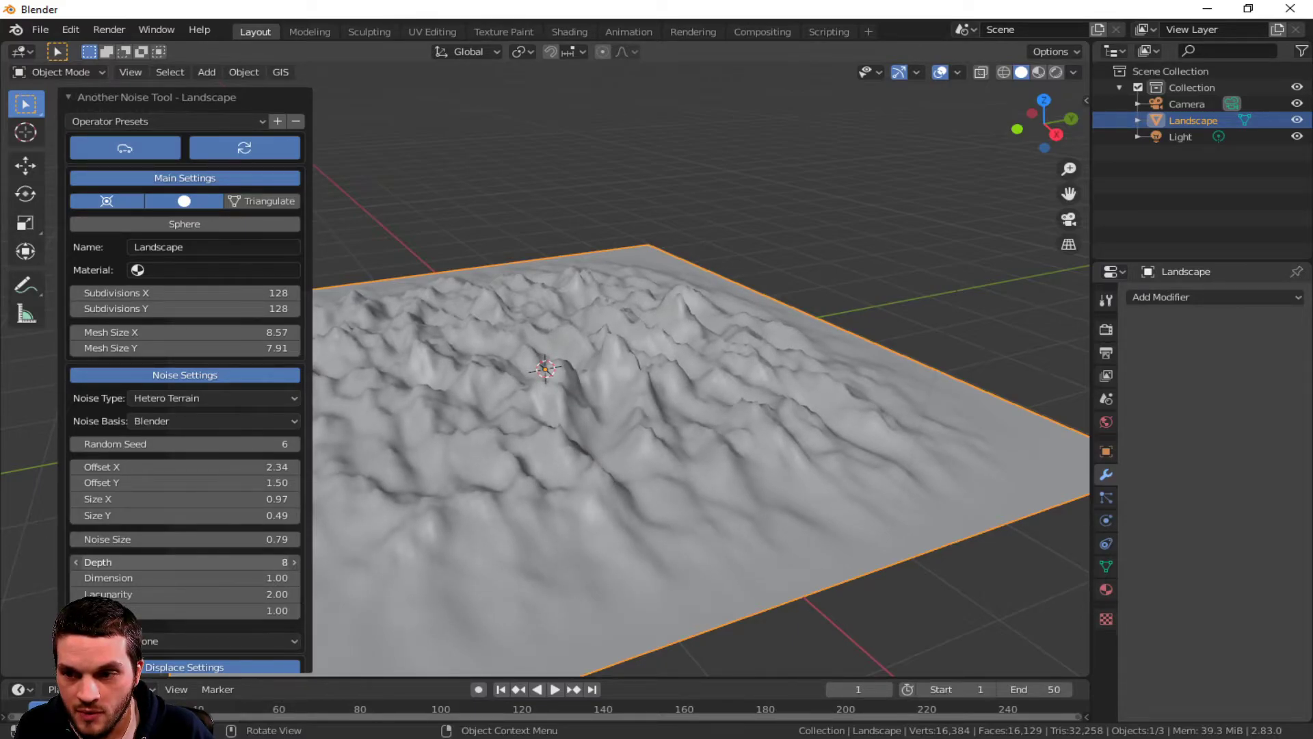
Set the noise Dimension to 0.85, Lacunarity to 1.82 and the noise Offset below them to 0.82.
left_click_drag(126, 578, 93, 578)
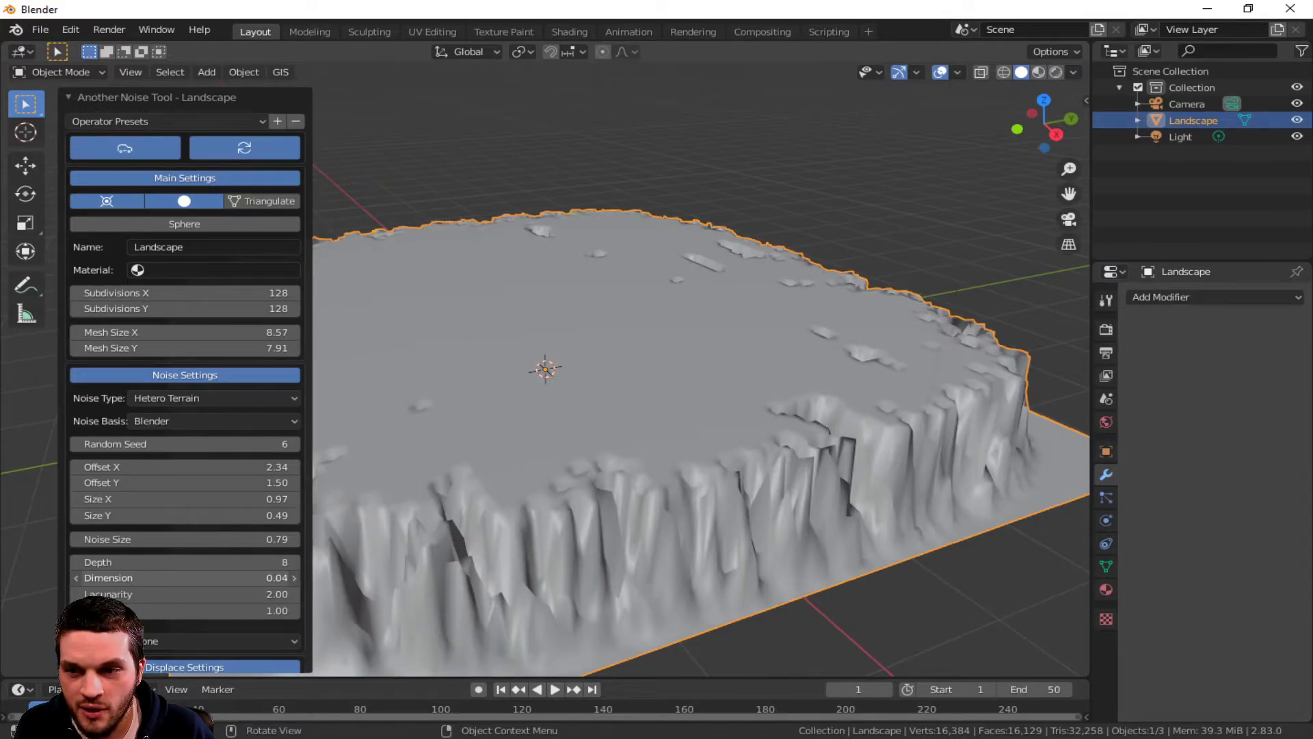
left_click_drag(93, 578, 110, 610)
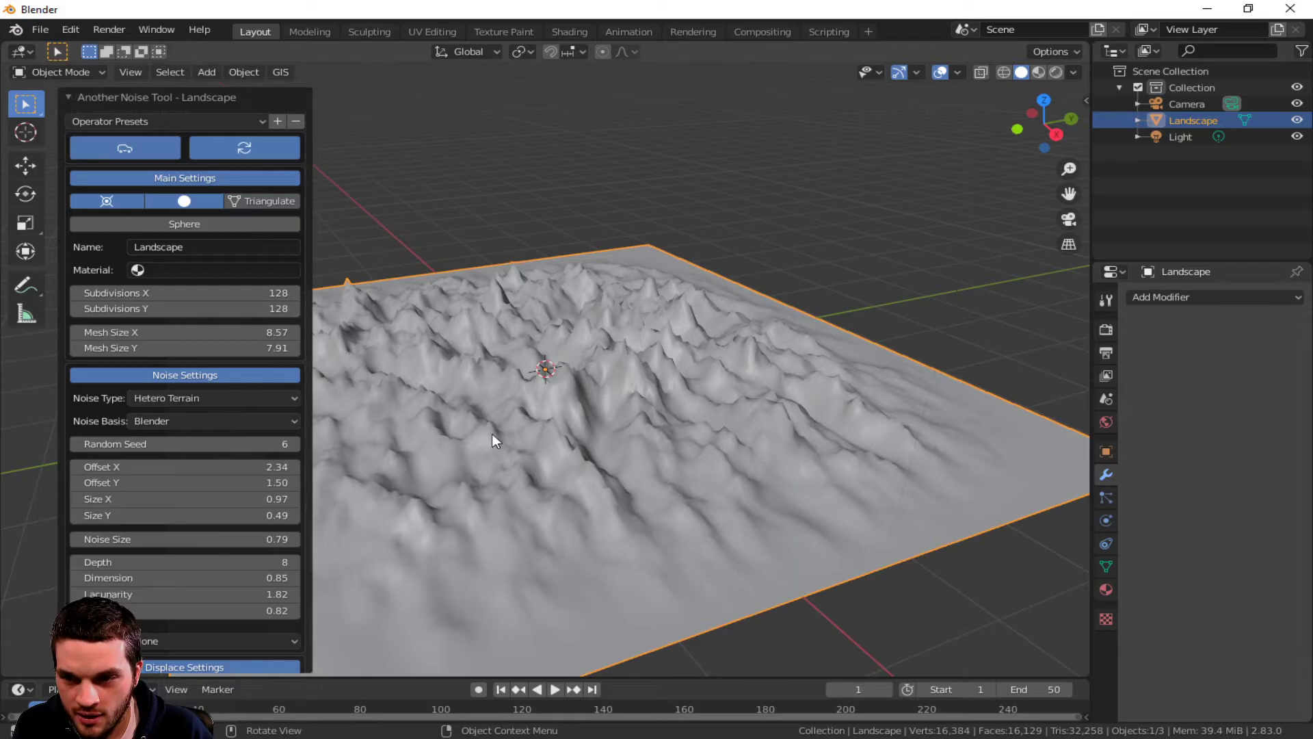
middle_click_drag(673, 494, 605, 363)
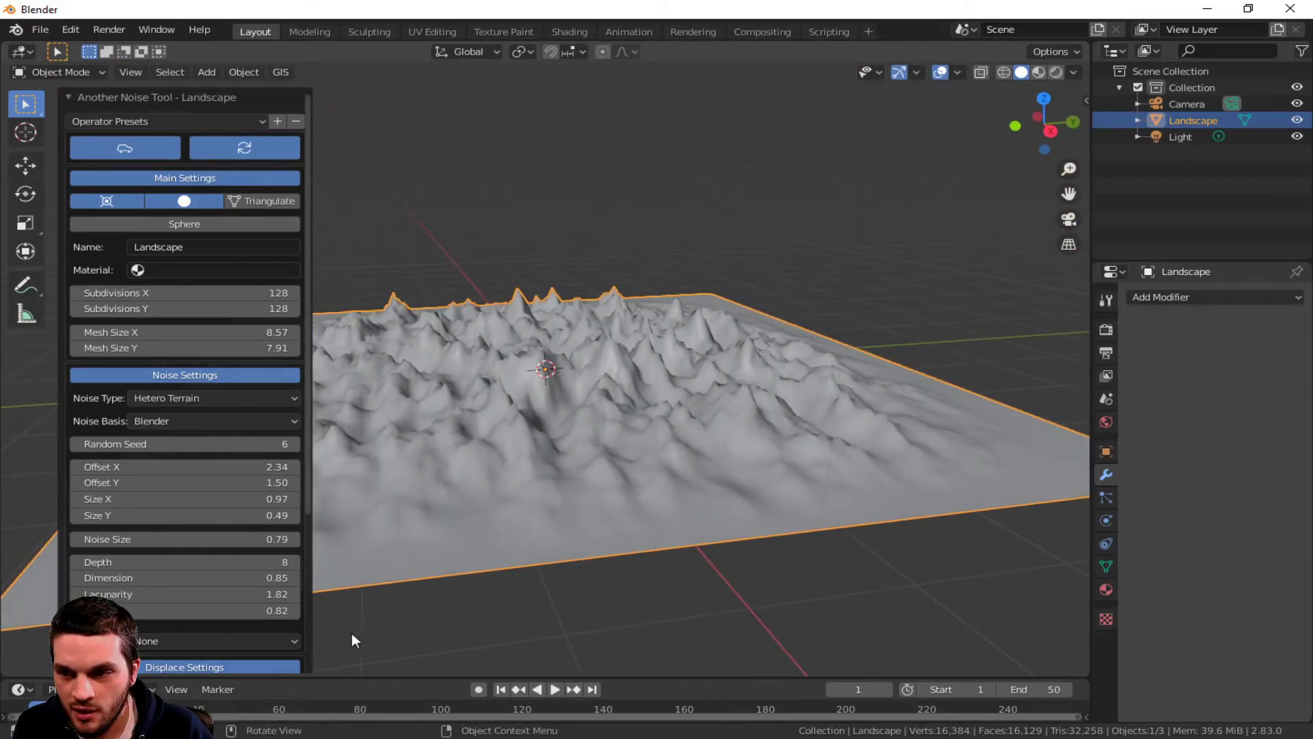
Make the peaks much taller with displacement Height 3.35, Offset 0.06 and Maximum 5.41.
key("KP_Subtract")
key("KP_Subtract")
key("KP_Subtract")
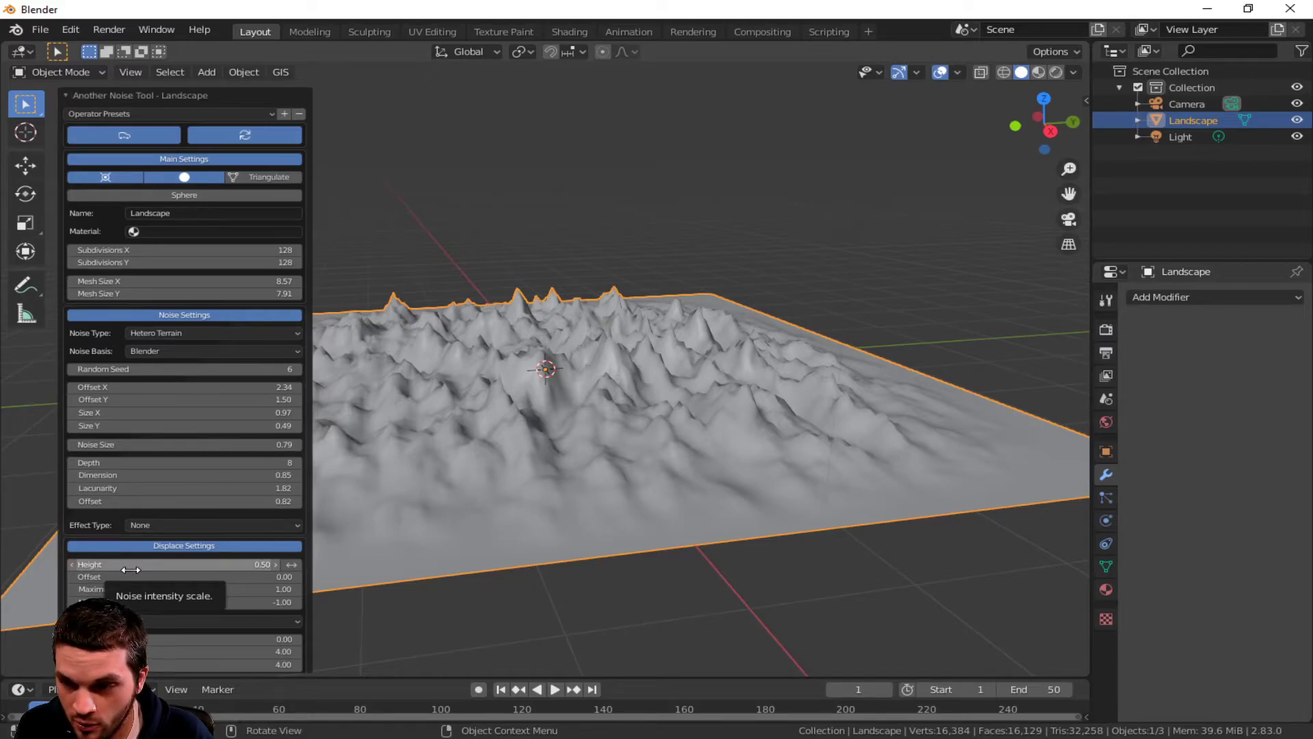
middle_click_drag(130, 570, 131, 575, "ctrl")
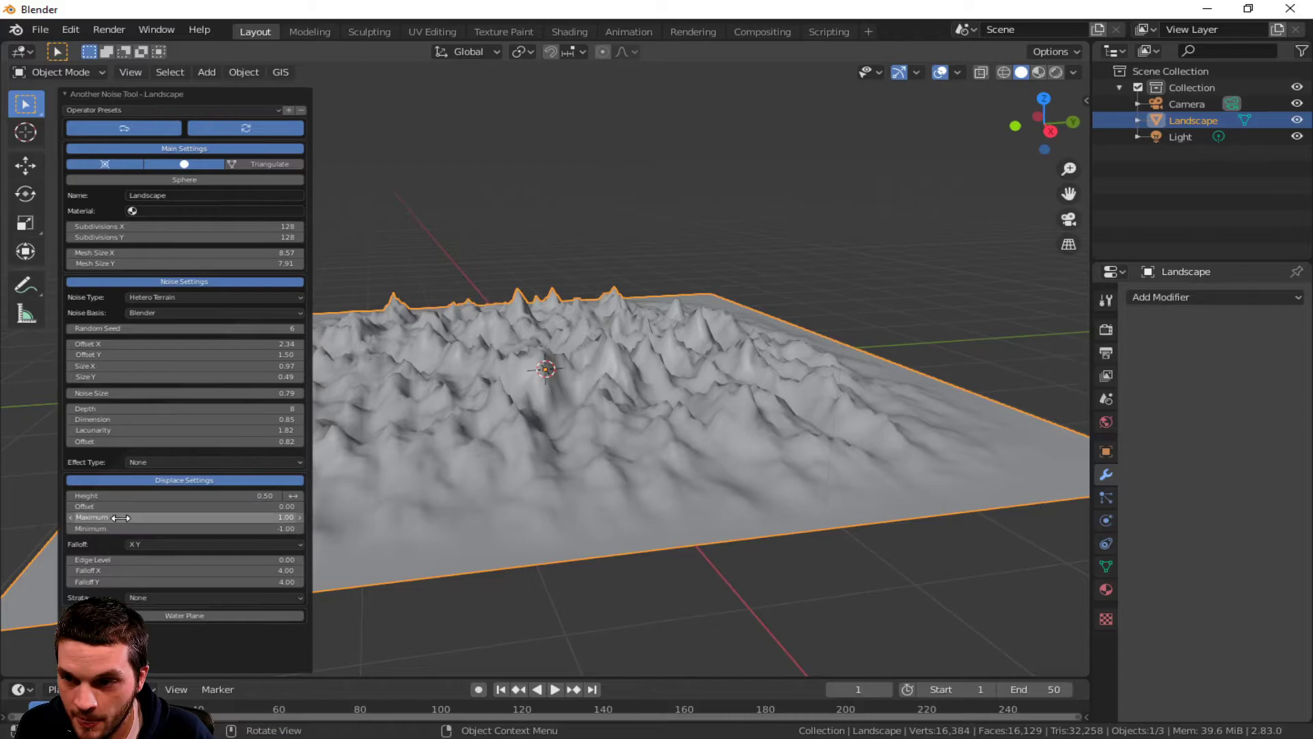
mouse_move(117, 498)
left_mouse_down()
mouse_move(132, 498)
mouse_move(119, 509)
left_mouse_up()
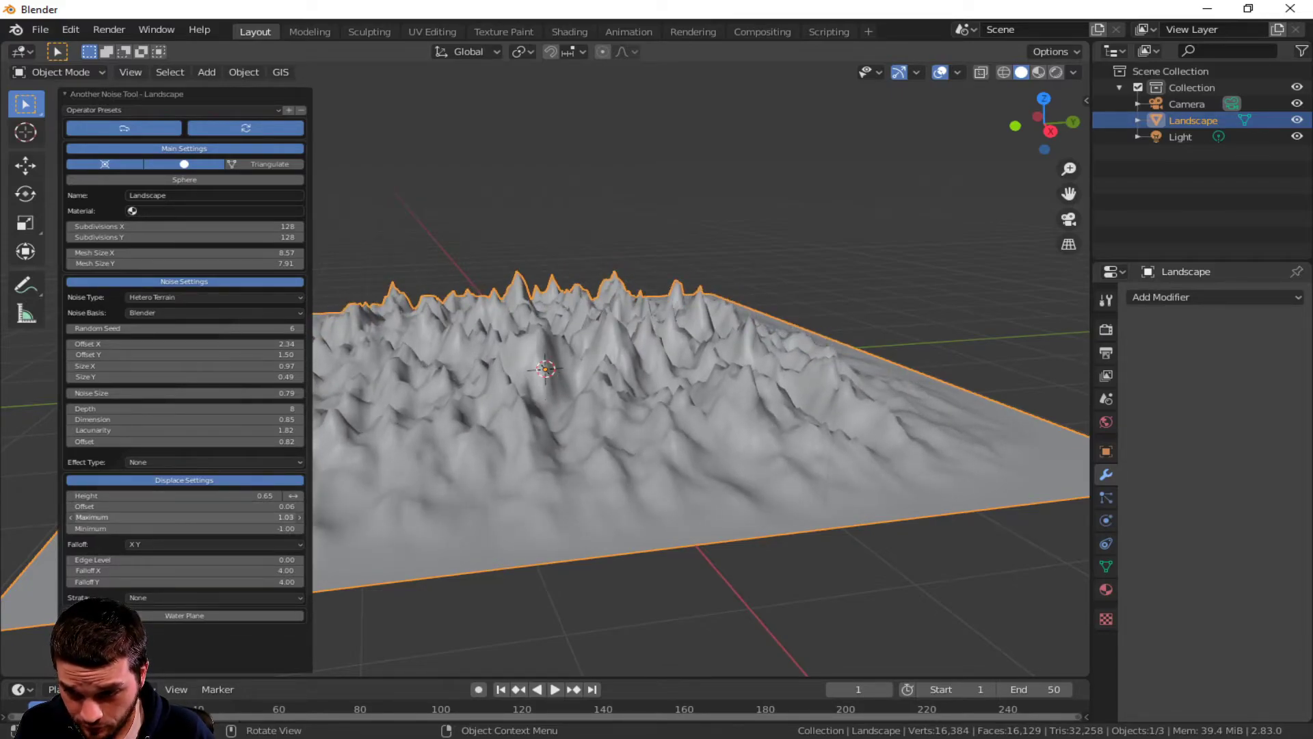
left_click_drag(120, 517, 93, 496)
left_click_drag(293, 496, 299, 495)
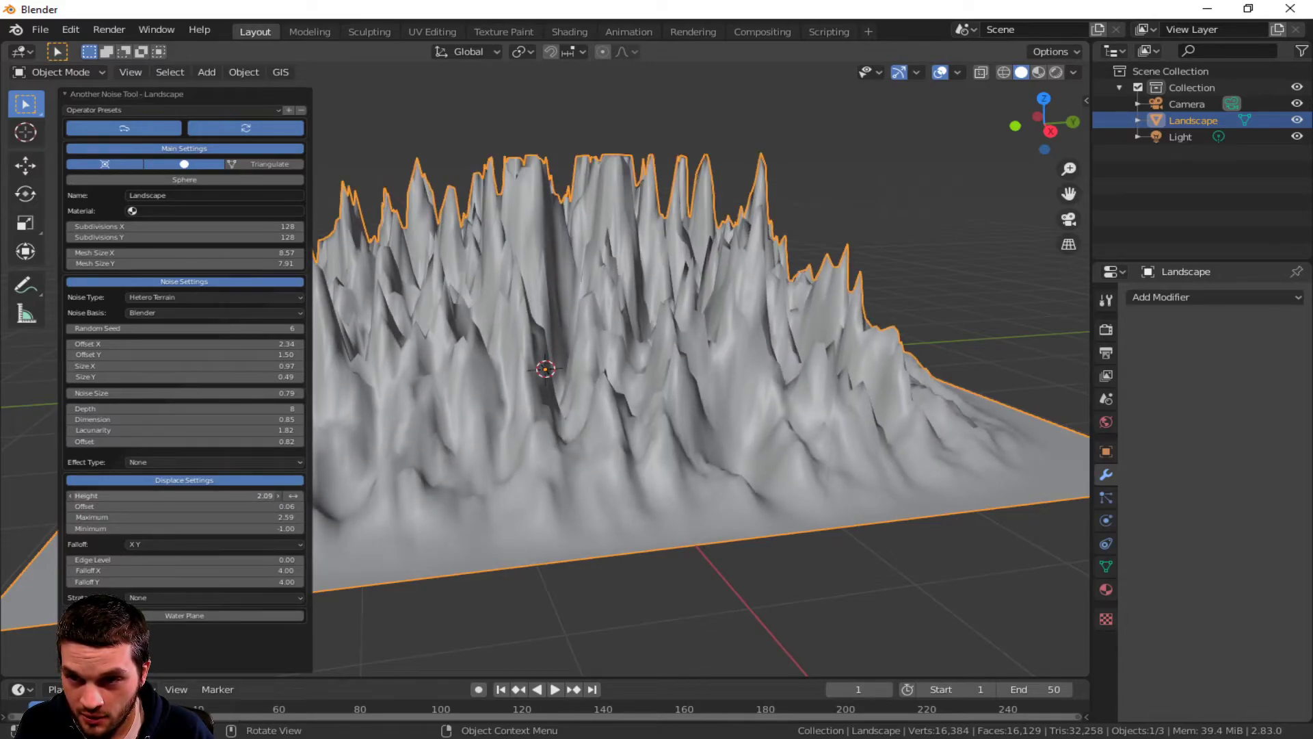
left_click_drag(140, 517, 155, 517)
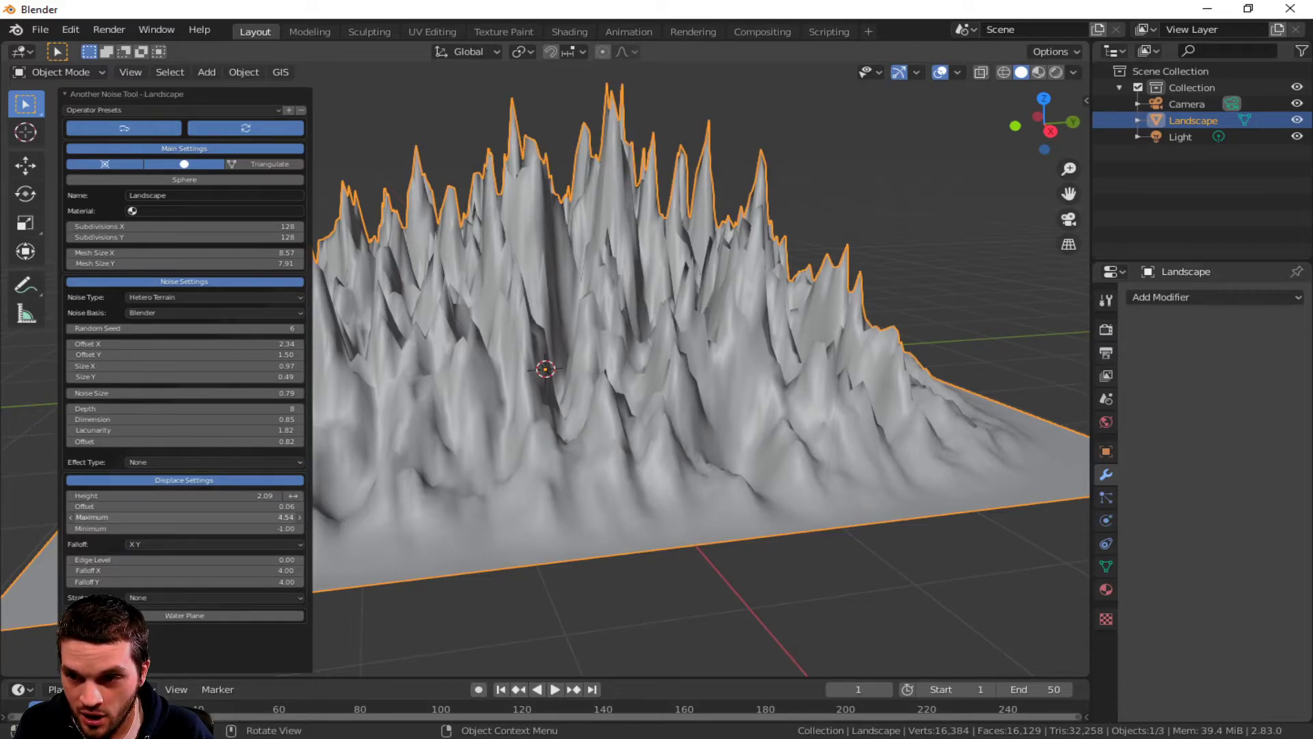
mouse_move(155, 517)
left_mouse_down()
mouse_move(134, 500)
mouse_move(148, 500)
left_mouse_up()
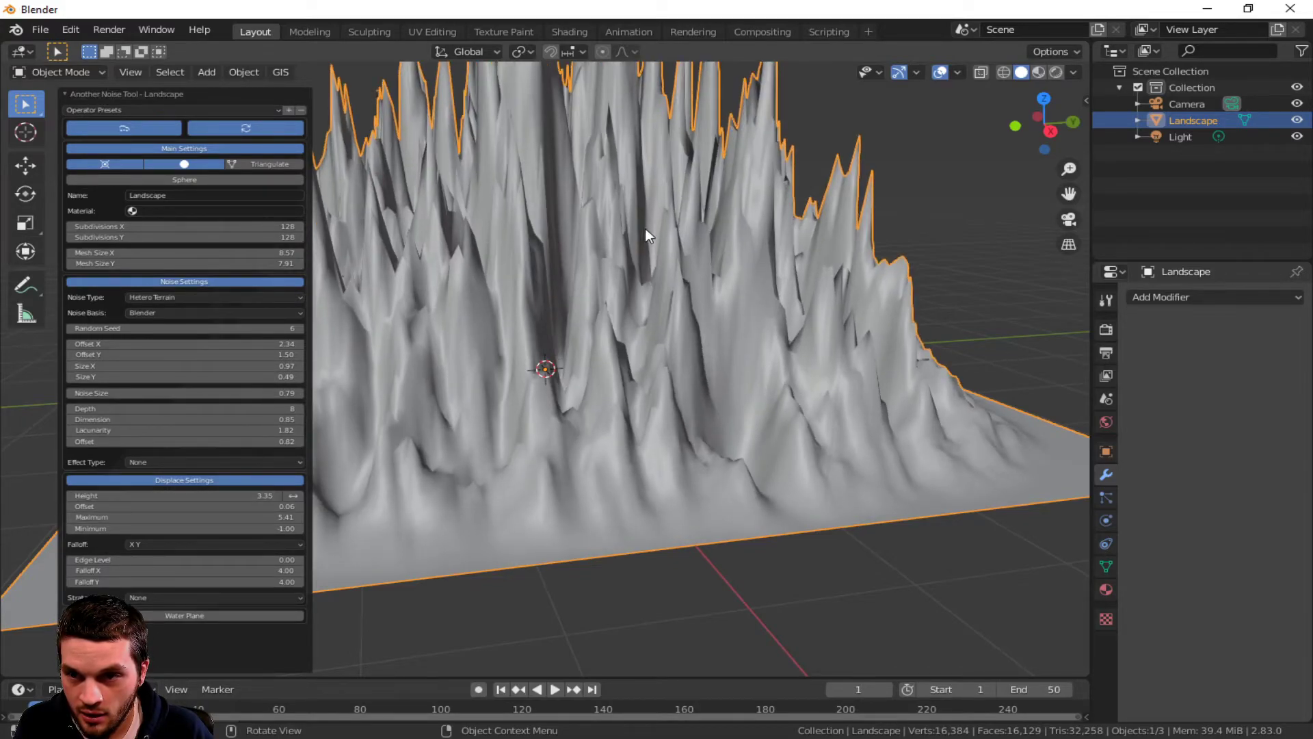
Set the landscape's displacement Edge Level to 0.12.
scroll(624, 249, "down", 5)
middle_click_drag(671, 222, 267, 356)
mouse_move(185, 560)
left_mouse_down()
mouse_move(236, 560)
mouse_move(185, 559)
left_mouse_up()
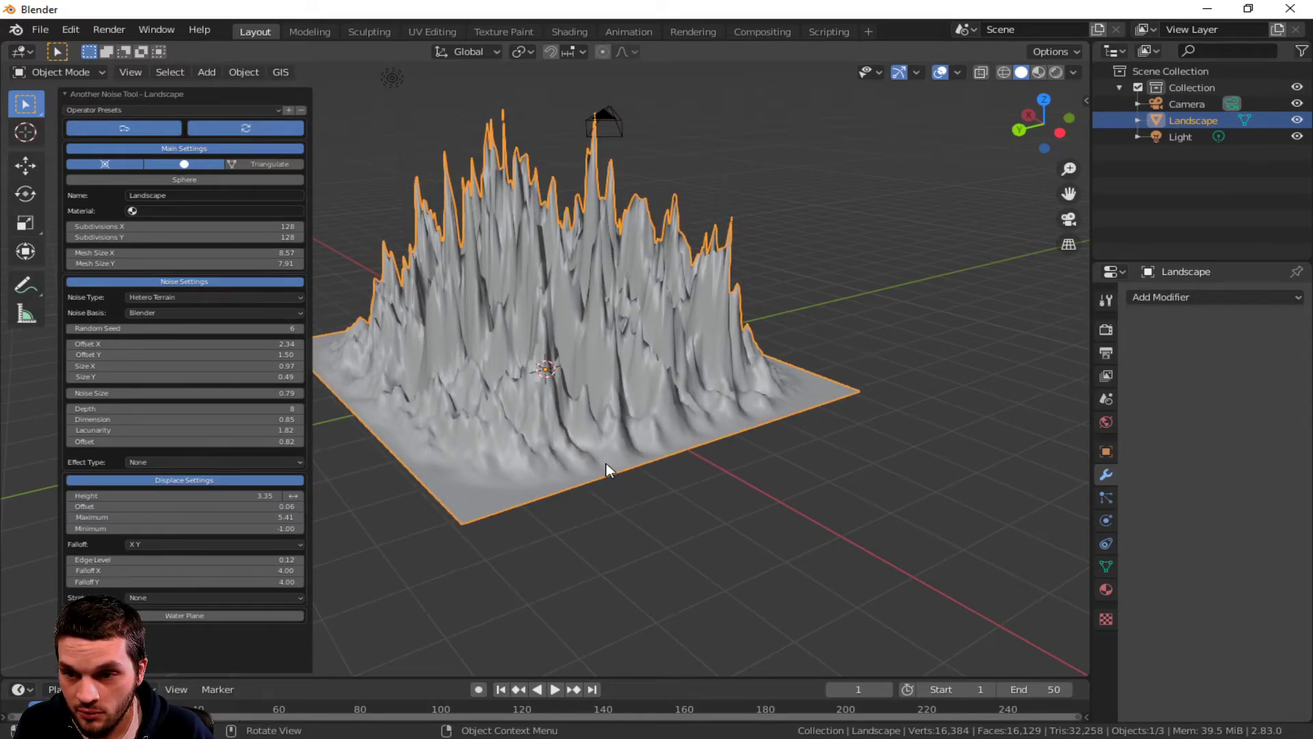
Set the landscape's Falloff X to 5.53 and inspect the terrain edges from several angles.
middle_click_drag(606, 462, 589, 430)
middle_click_drag(708, 401, 324, 437)
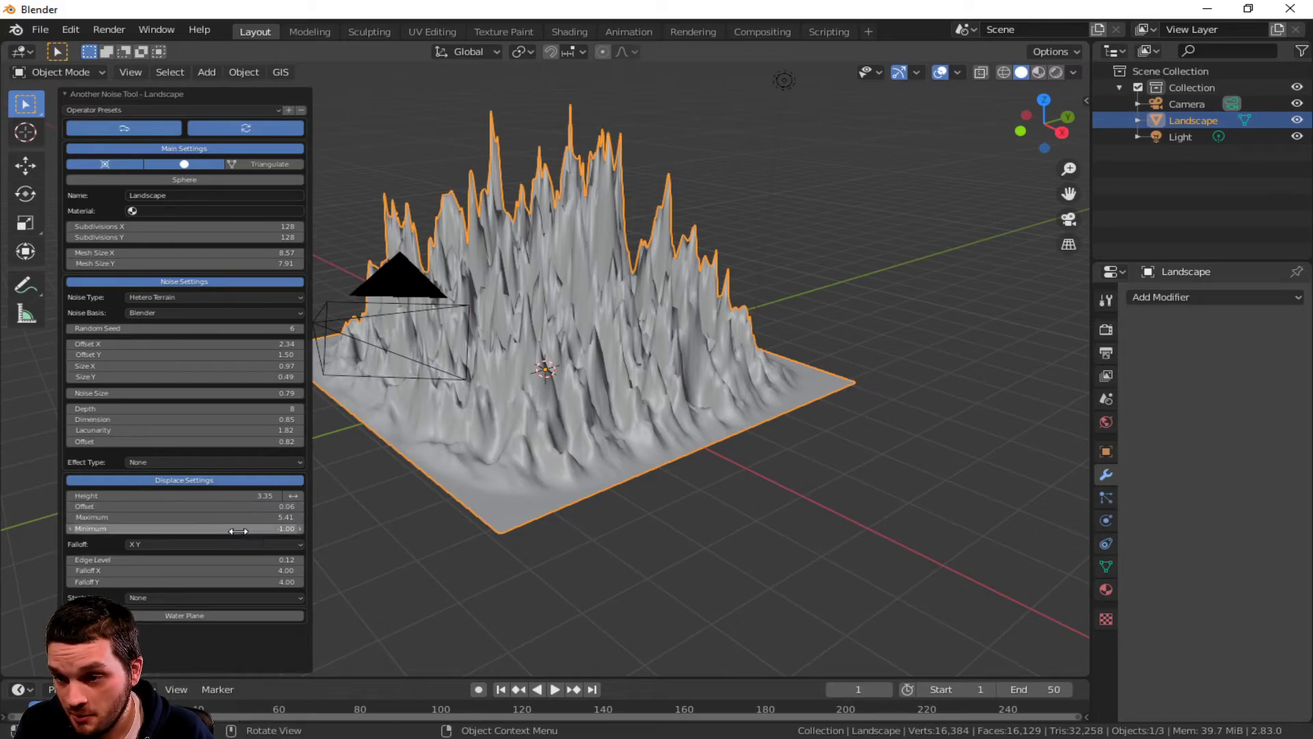
mouse_move(185, 570)
left_mouse_down()
mouse_move(226, 570)
mouse_move(110, 570)
mouse_move(232, 571)
mouse_move(172, 574)
left_mouse_up()
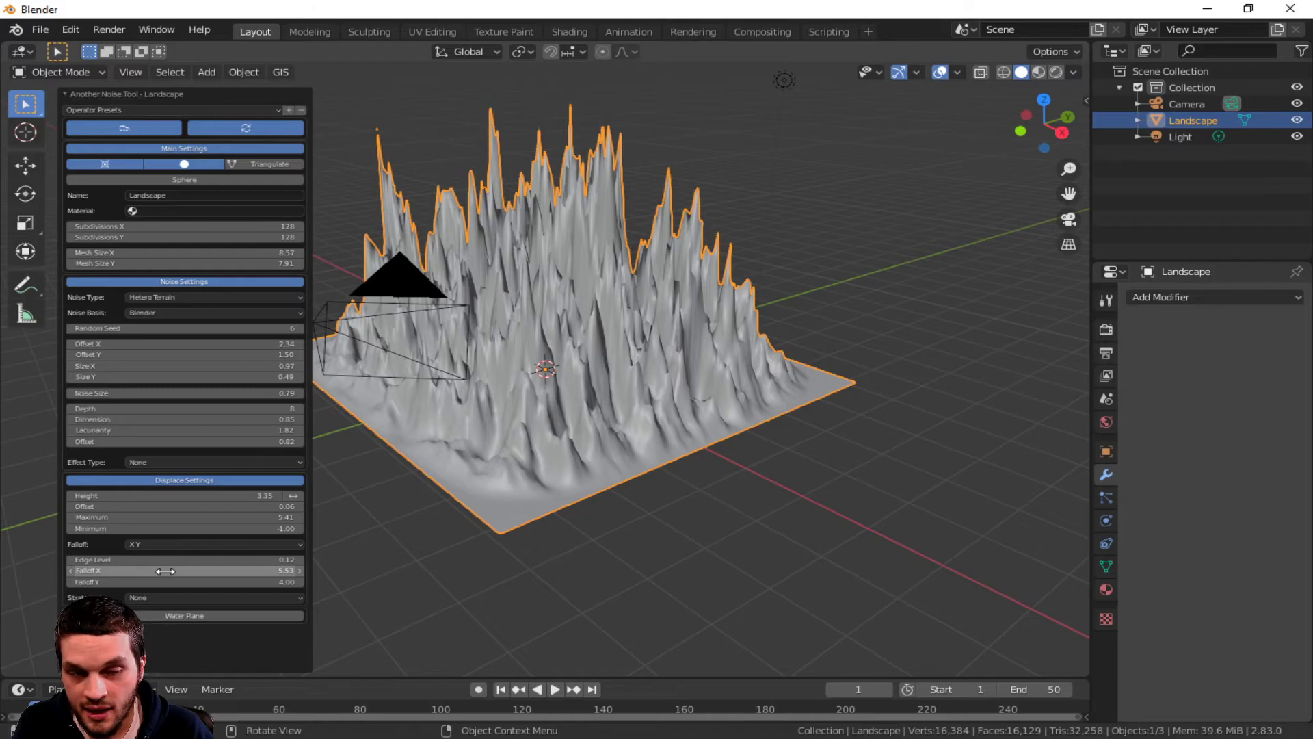
middle_click_drag(858, 311, 408, 386)
middle_click_drag(795, 463, 581, 451)
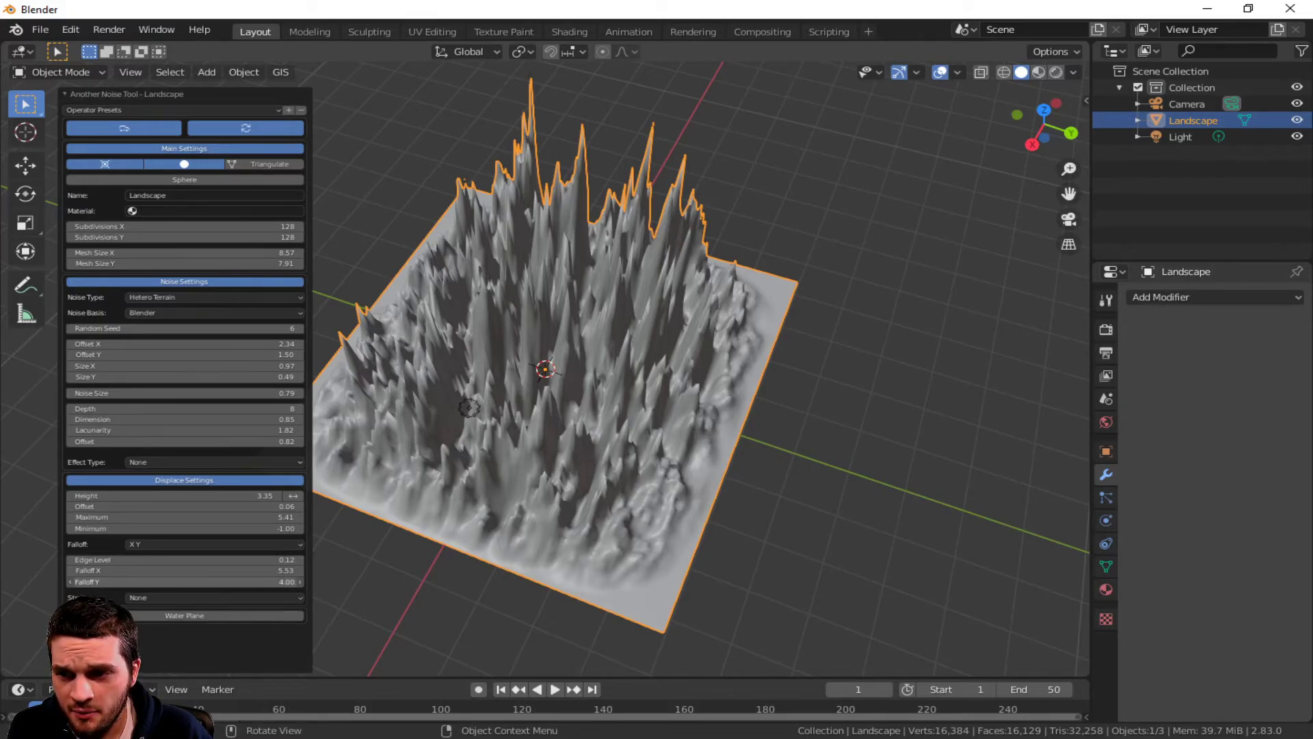
Set the landscape's Falloff Y to 12.25 and inspect the terrain from above and below.
left_click_drag(185, 582, 464, 581)
middle_click_drag(502, 449, 237, 428)
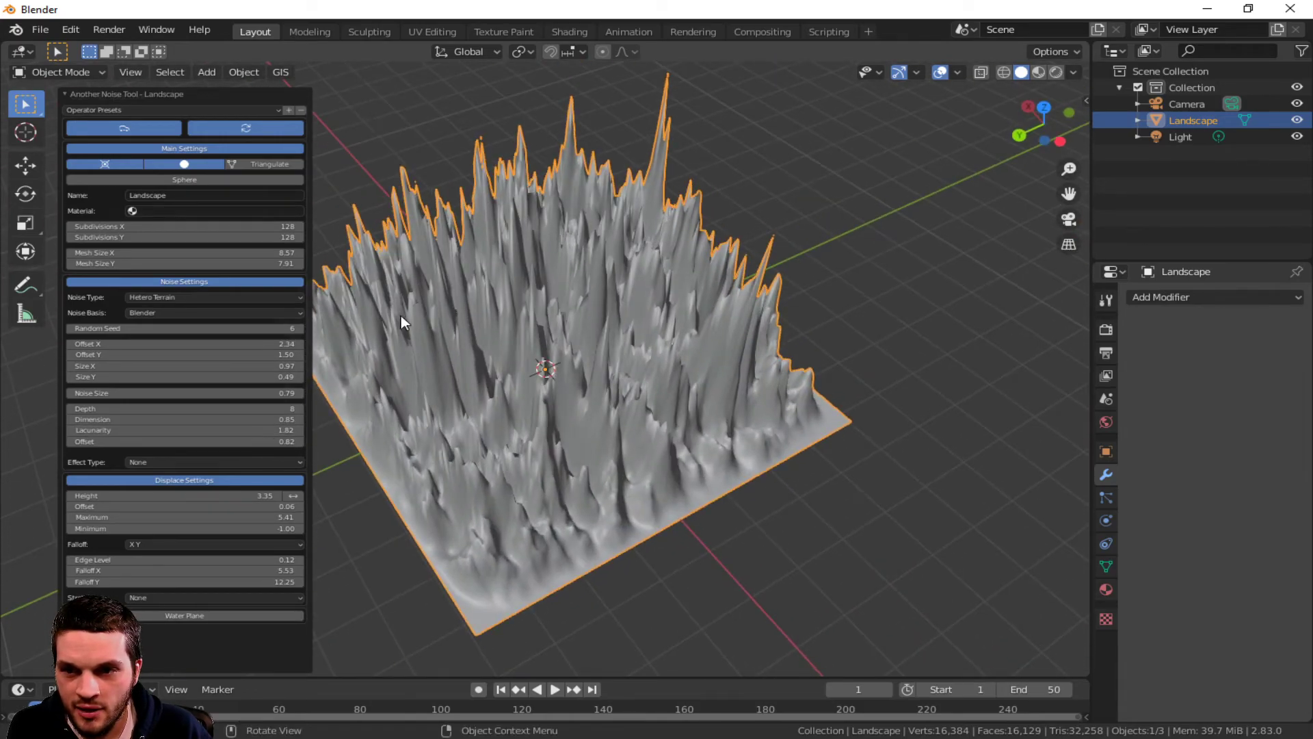
middle_click_drag(394, 324, 454, 264)
middle_click_drag(692, 355, 632, 538)
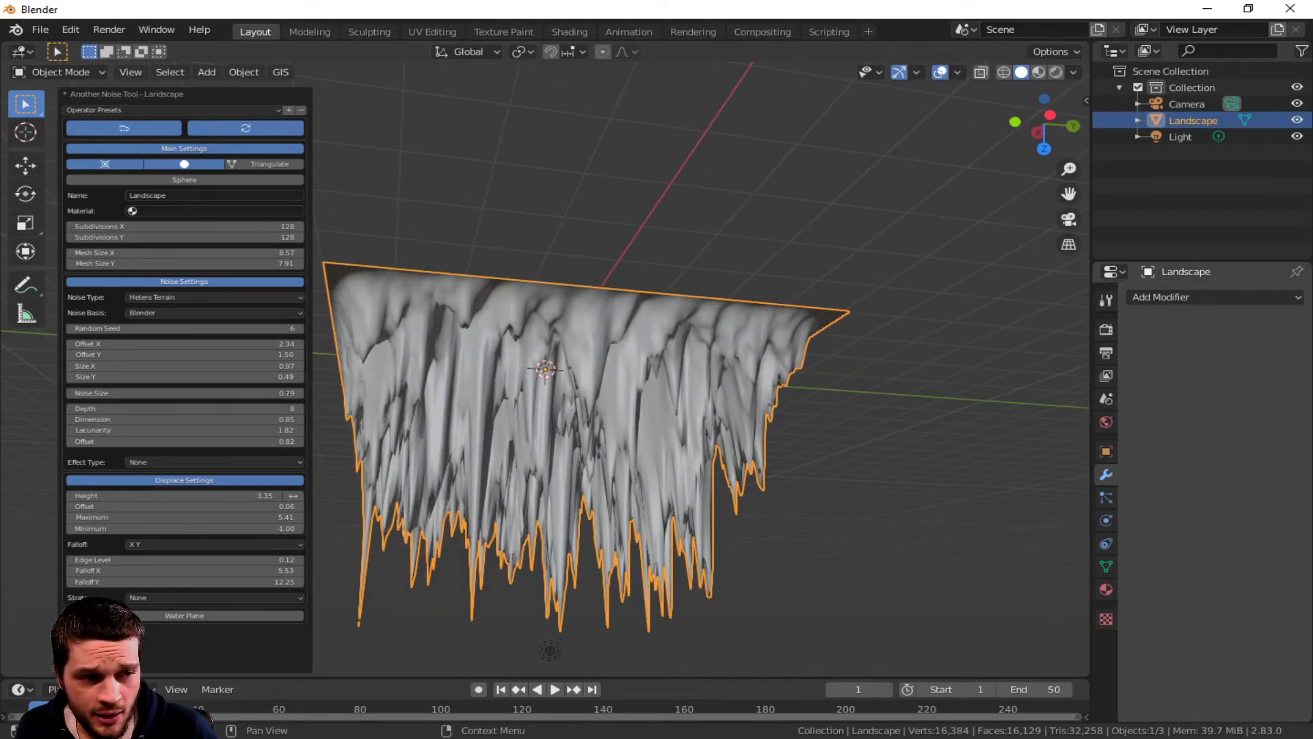
Reselect the landscape and enter Edit Mode to examine its mesh density up close.
left_click(449, 198)
left_click(481, 328)
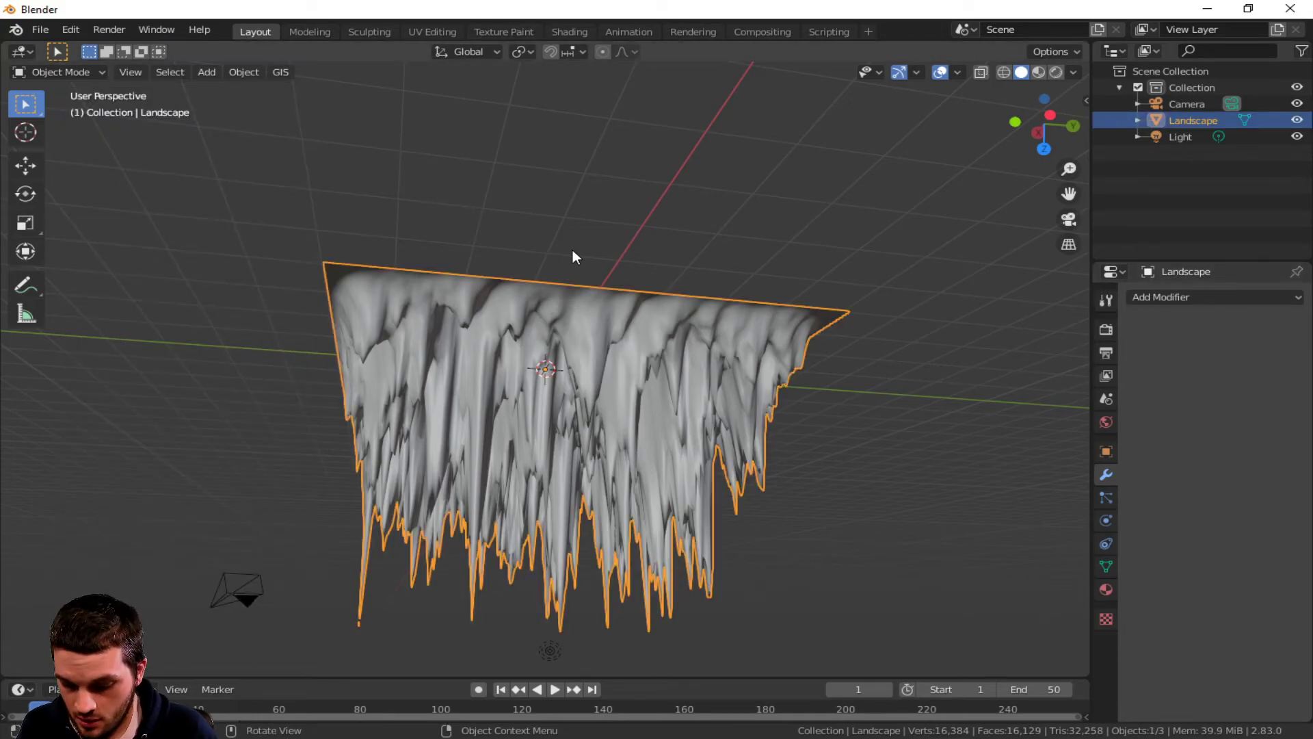
key("Tab")
mouse_move(574, 251)
middle_mouse_down()
mouse_move(578, 315)
mouse_move(583, 258)
middle_mouse_up()
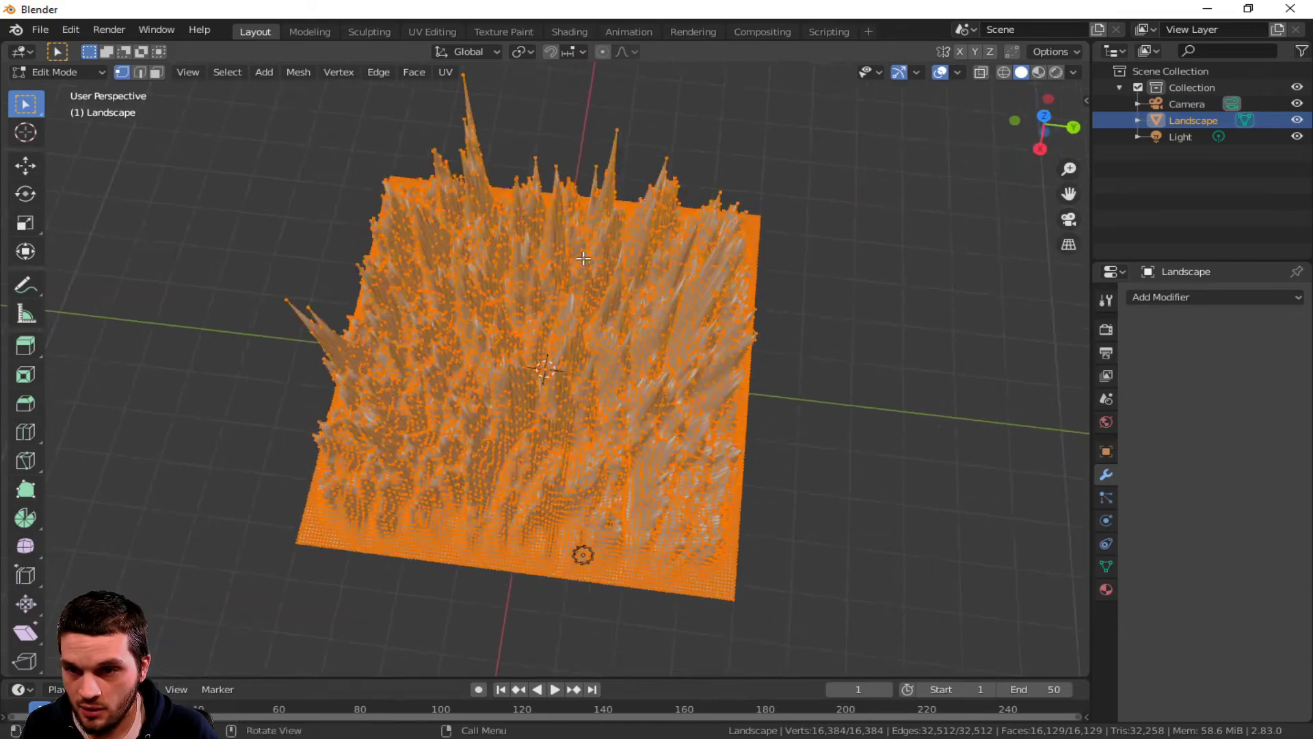
scroll(625, 375, "up", 3)
middle_click_drag(644, 490, 650, 404)
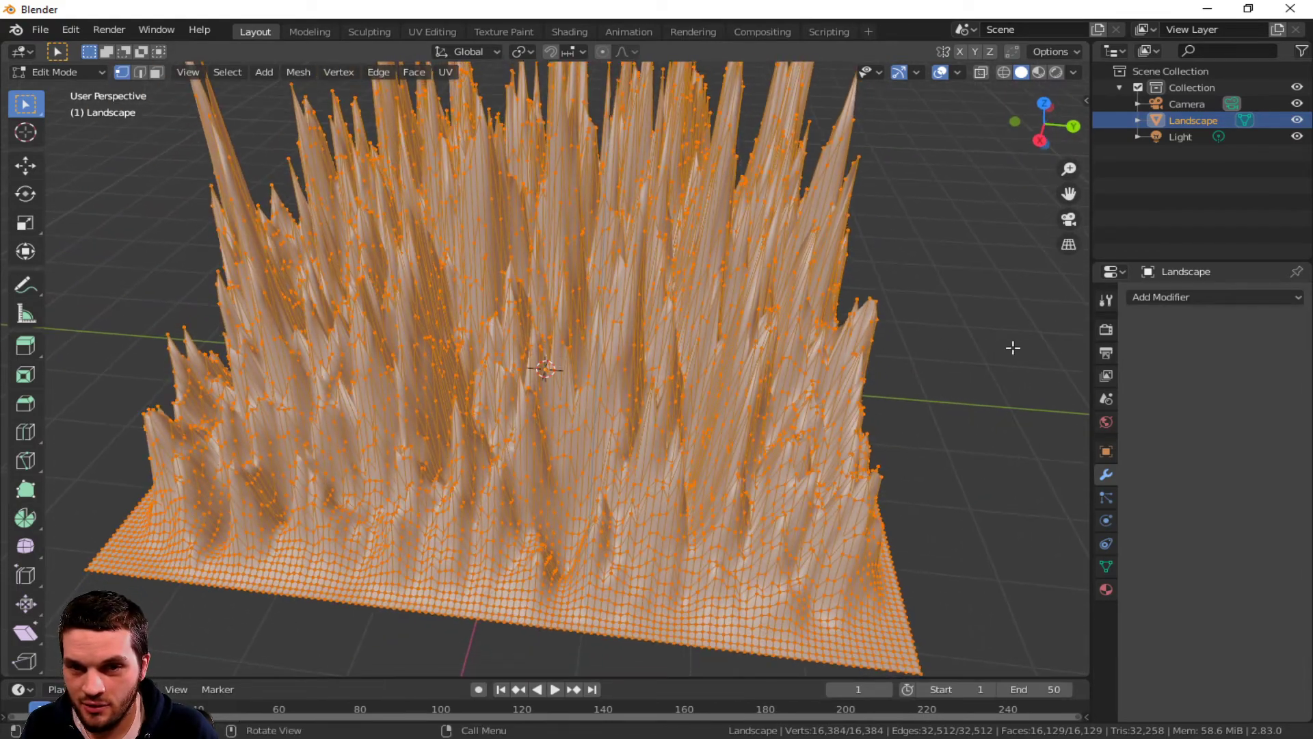
Add a Remesh modifier to the landscape and return to Object Mode to view its effect.
left_click(1155, 298)
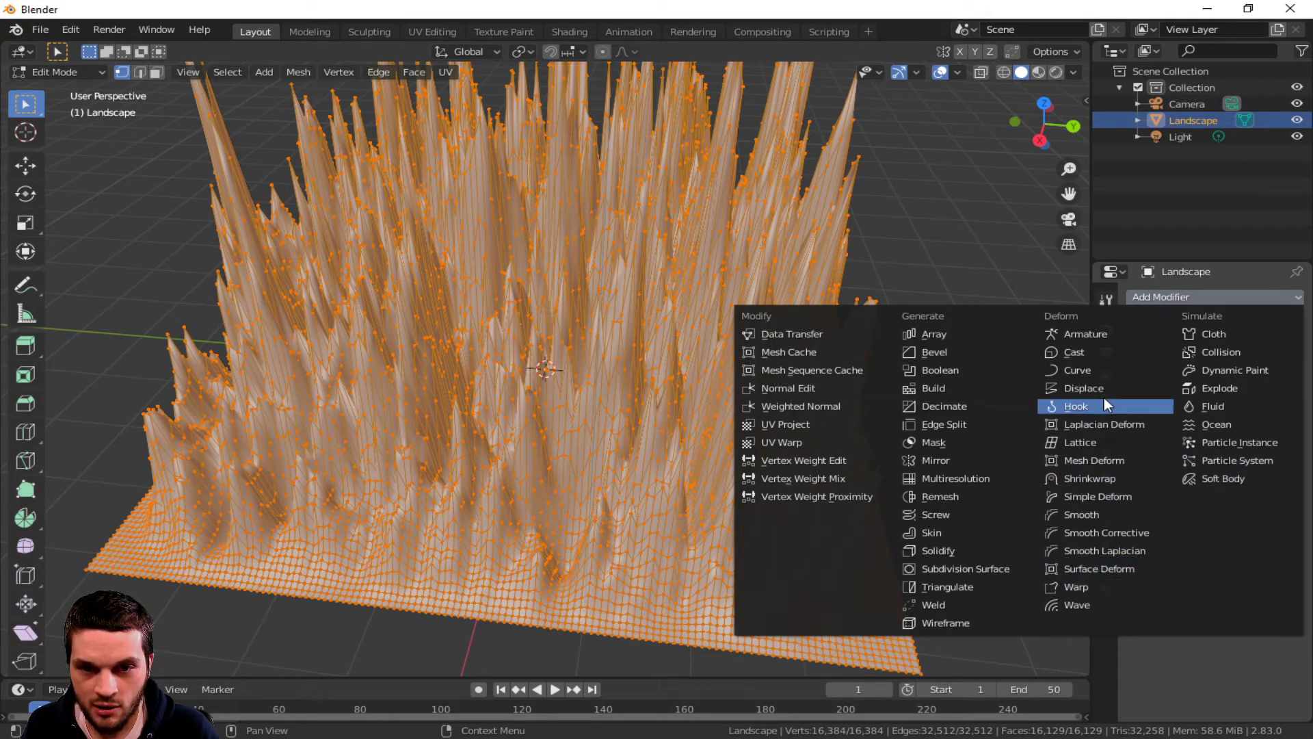
left_click(941, 493)
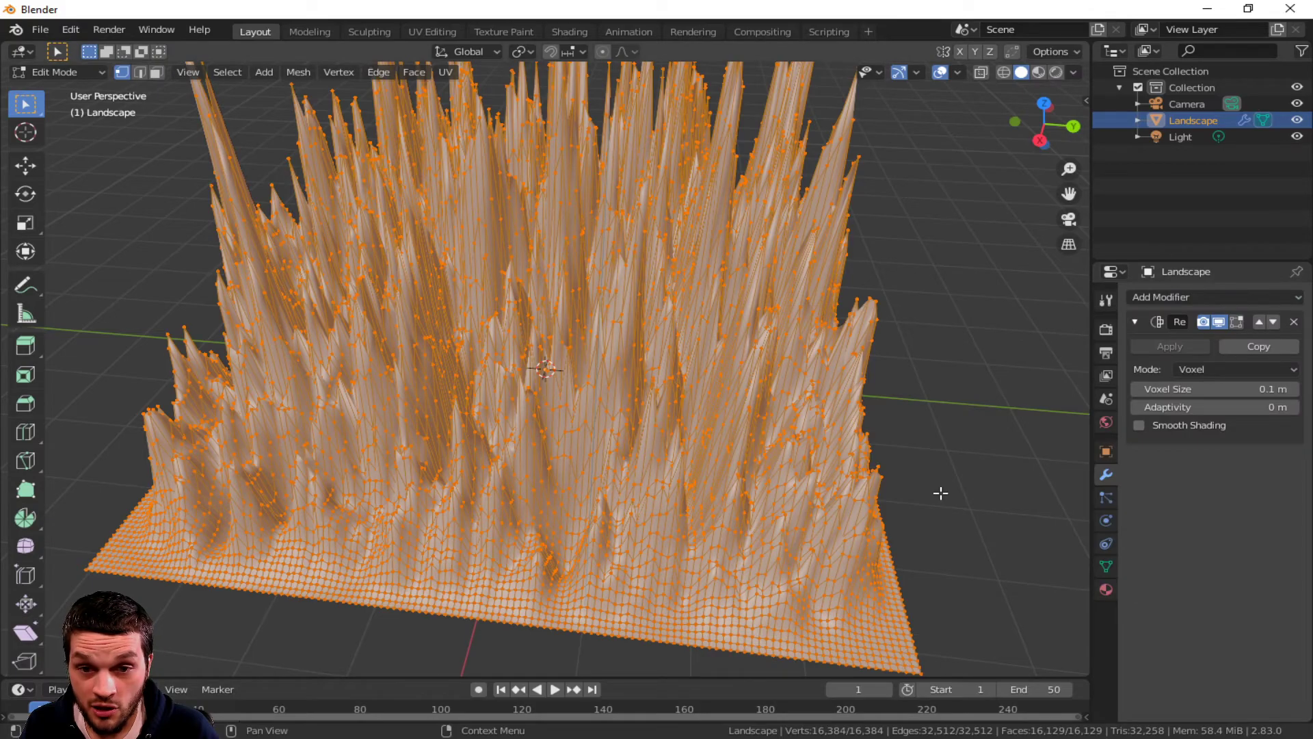
key("Tab")
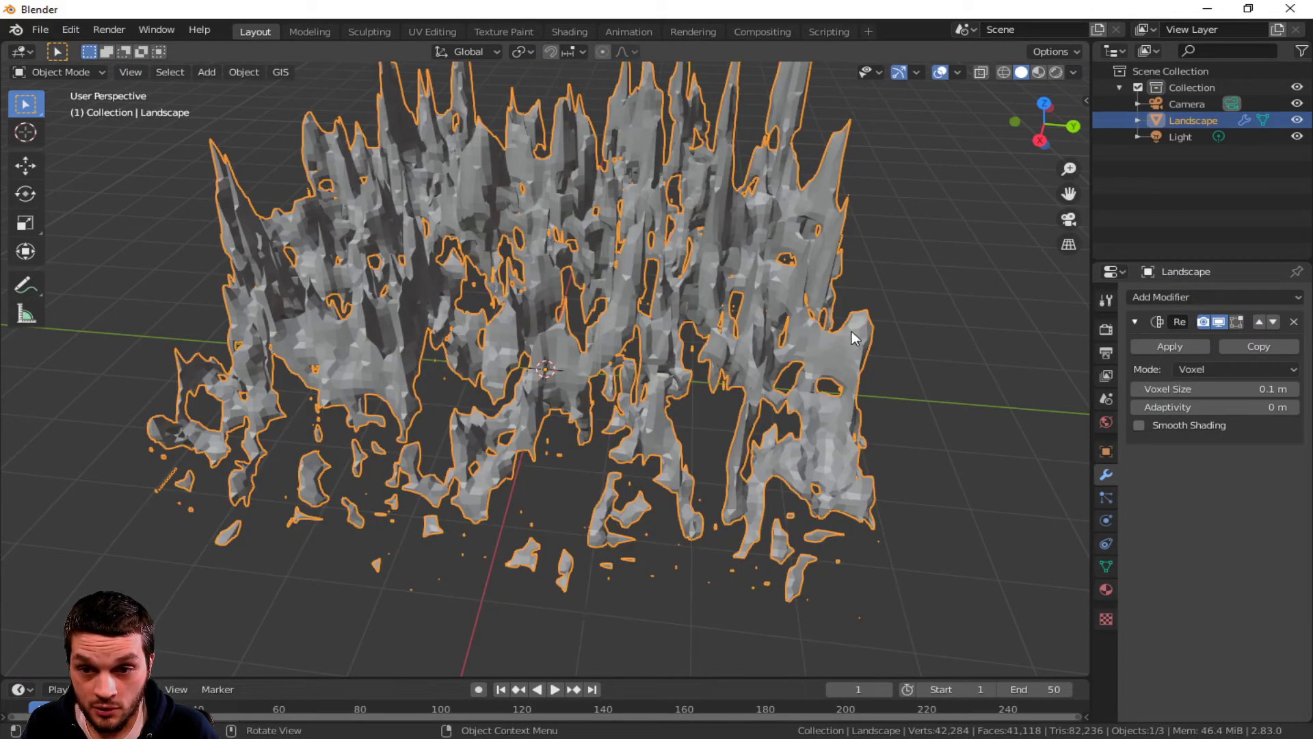
middle_click_drag(863, 423, 874, 426)
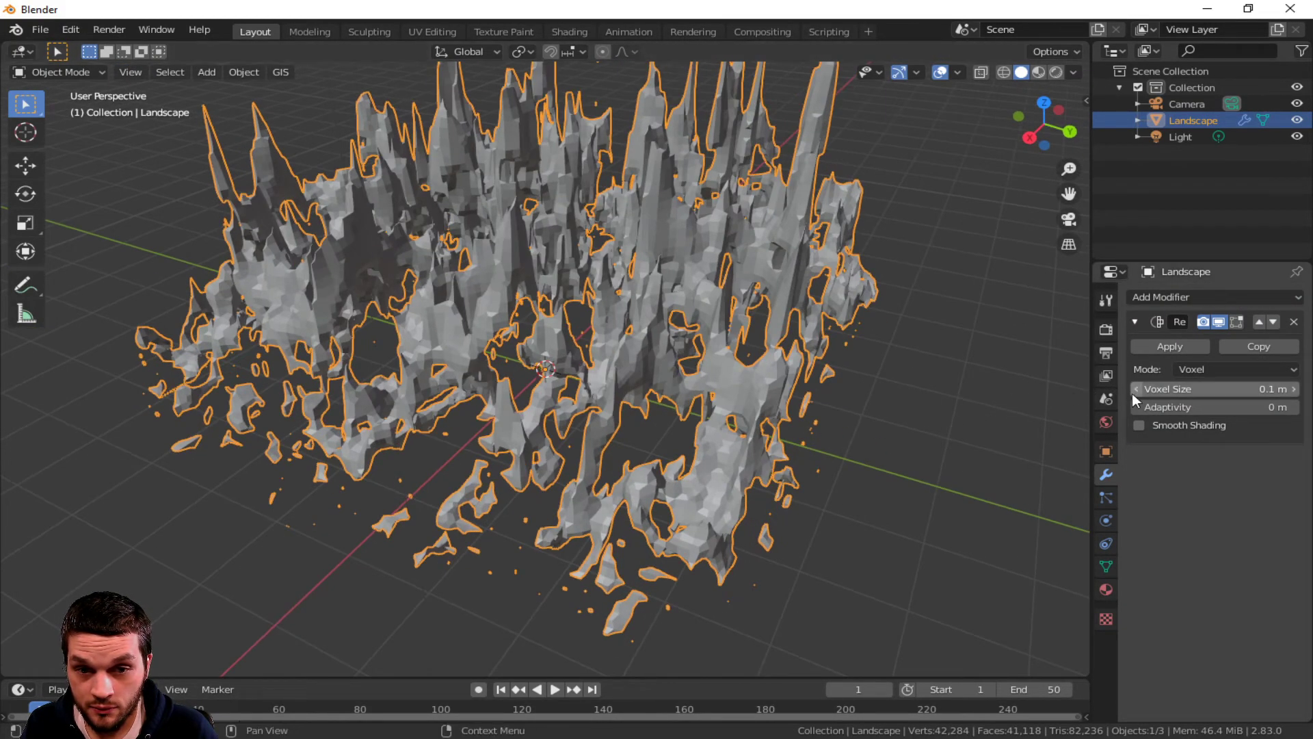
Set the Remesh modifier's Voxel Size to 0.25 m and Adaptivity to 0.66 m, and enable Smooth Shading.
left_click(1242, 388)
left_click_drag(1242, 389, 1285, 388)
left_click_drag(1217, 407, 1286, 407)
left_click(1139, 424)
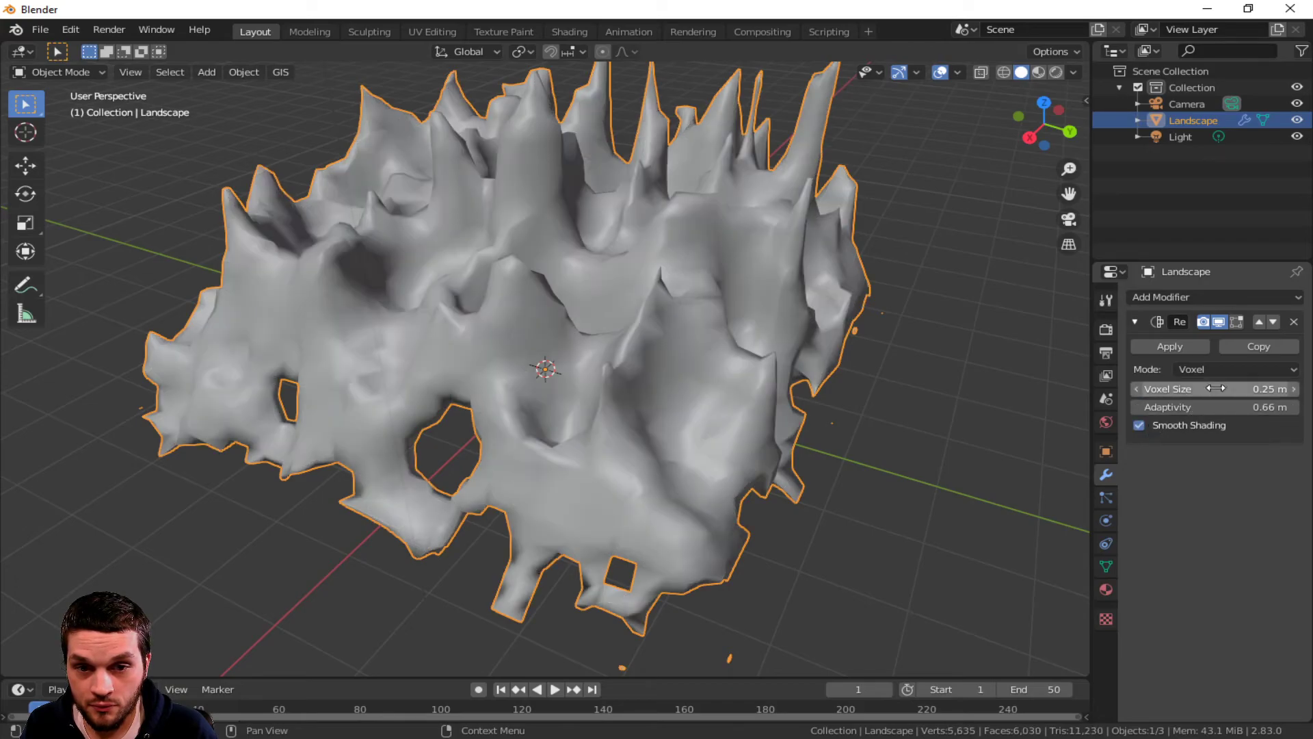
Try the Remesh modifier's Blocks mode and view the terrain from another side.
left_click(1217, 369)
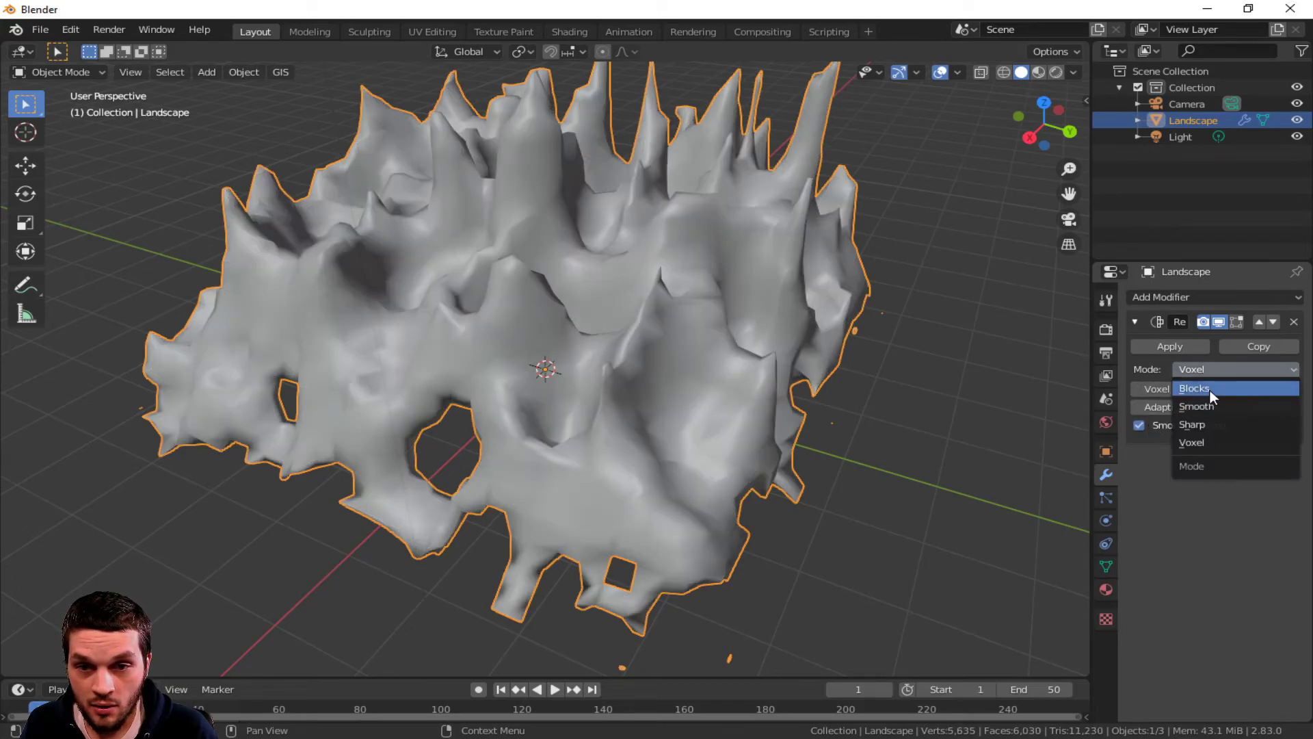
left_click(1209, 388)
middle_click_drag(961, 400, 600, 358)
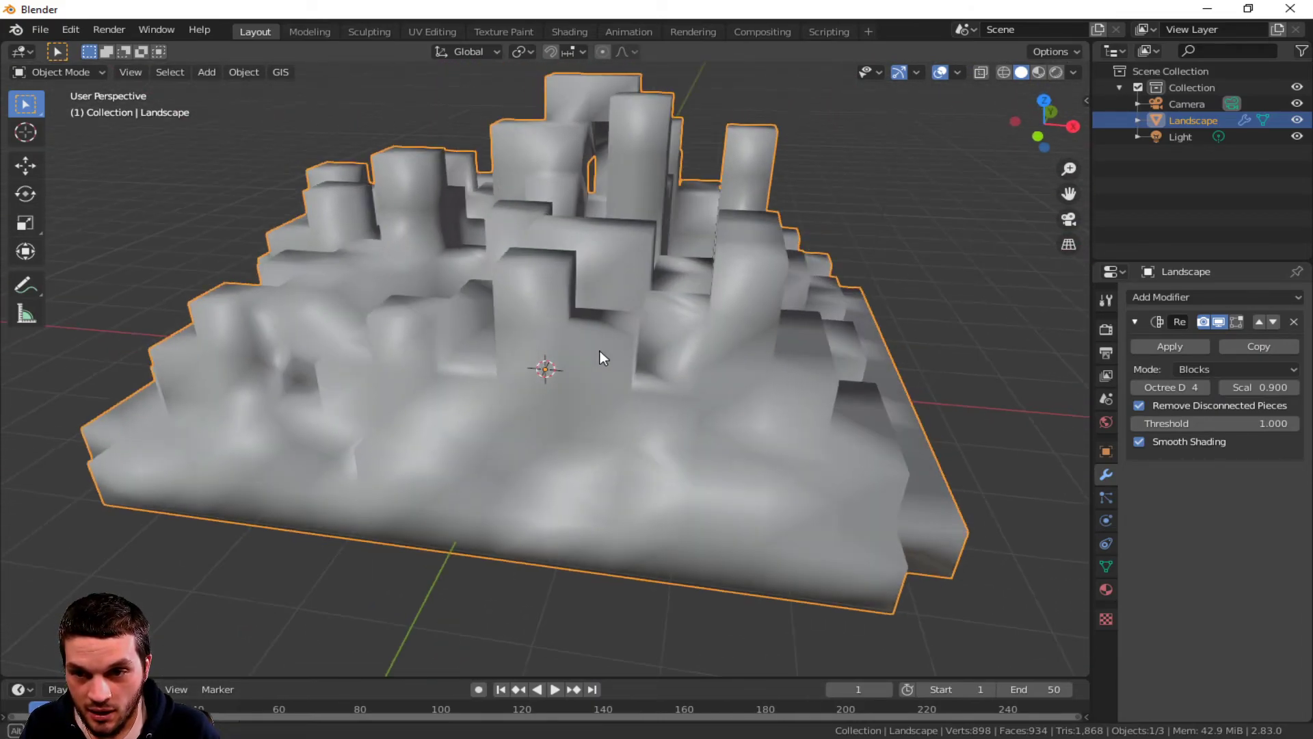
Switch the Remesh modifier to Smooth mode and set its Scale to 0.946.
left_click(1236, 368)
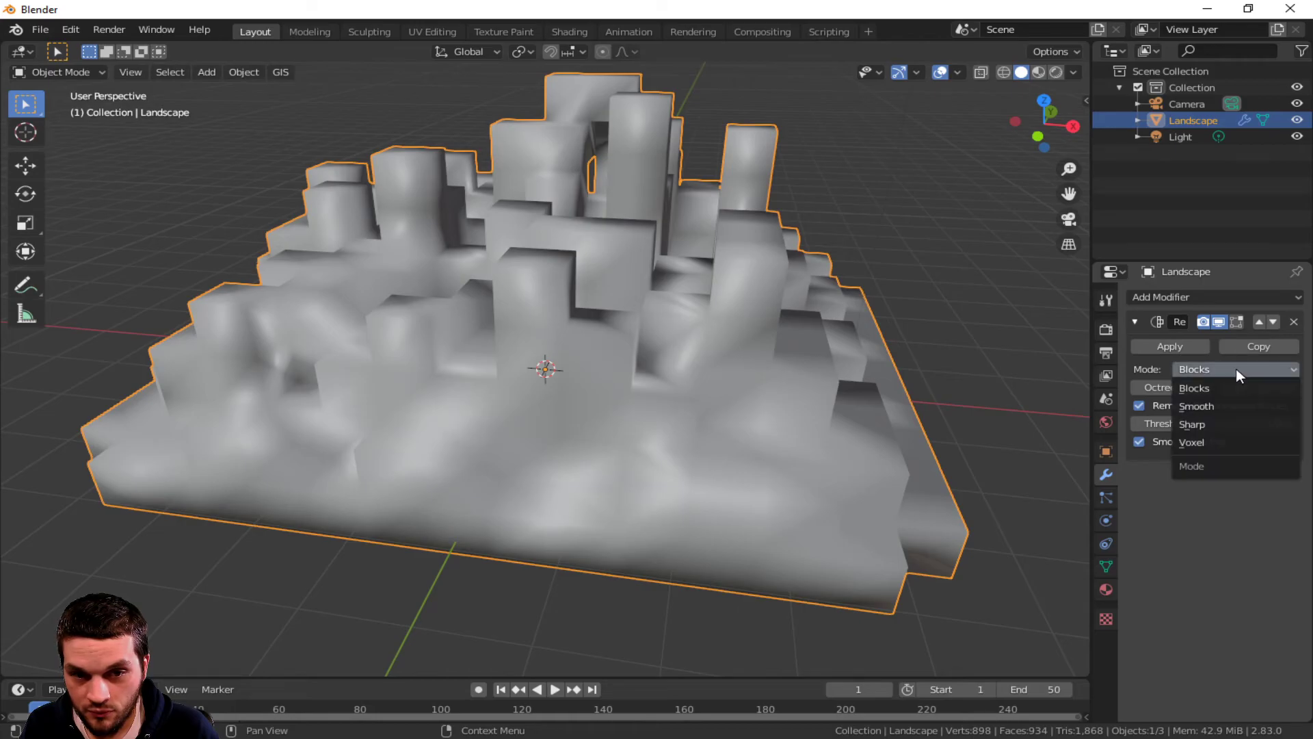
left_click(1204, 405)
mouse_move(1190, 388)
left_mouse_down()
mouse_move(1173, 388)
mouse_move(1190, 387)
left_mouse_up()
left_click_drag(1270, 387, 1278, 387)
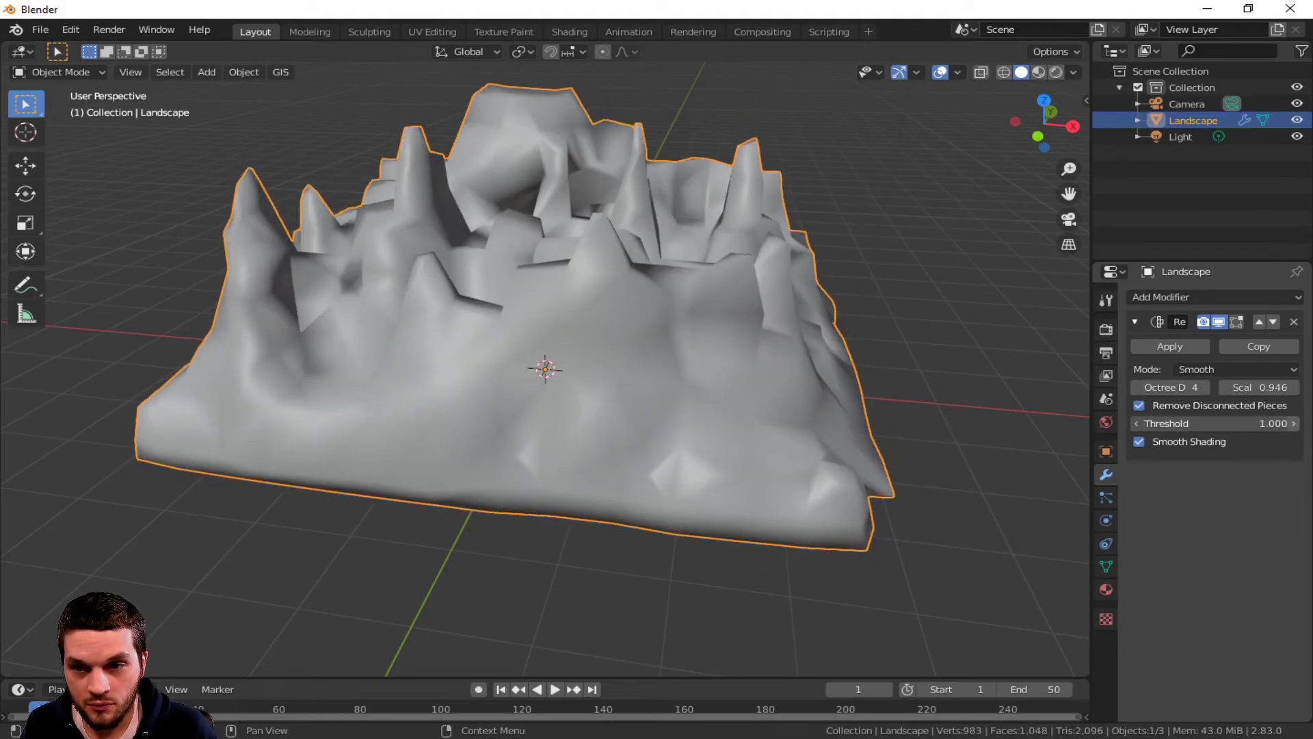
Set the remesh Threshold to 0.802 and compare the terrain with Remove Disconnected Pieces and Smooth Shading each switched off and on.
left_click(1139, 406)
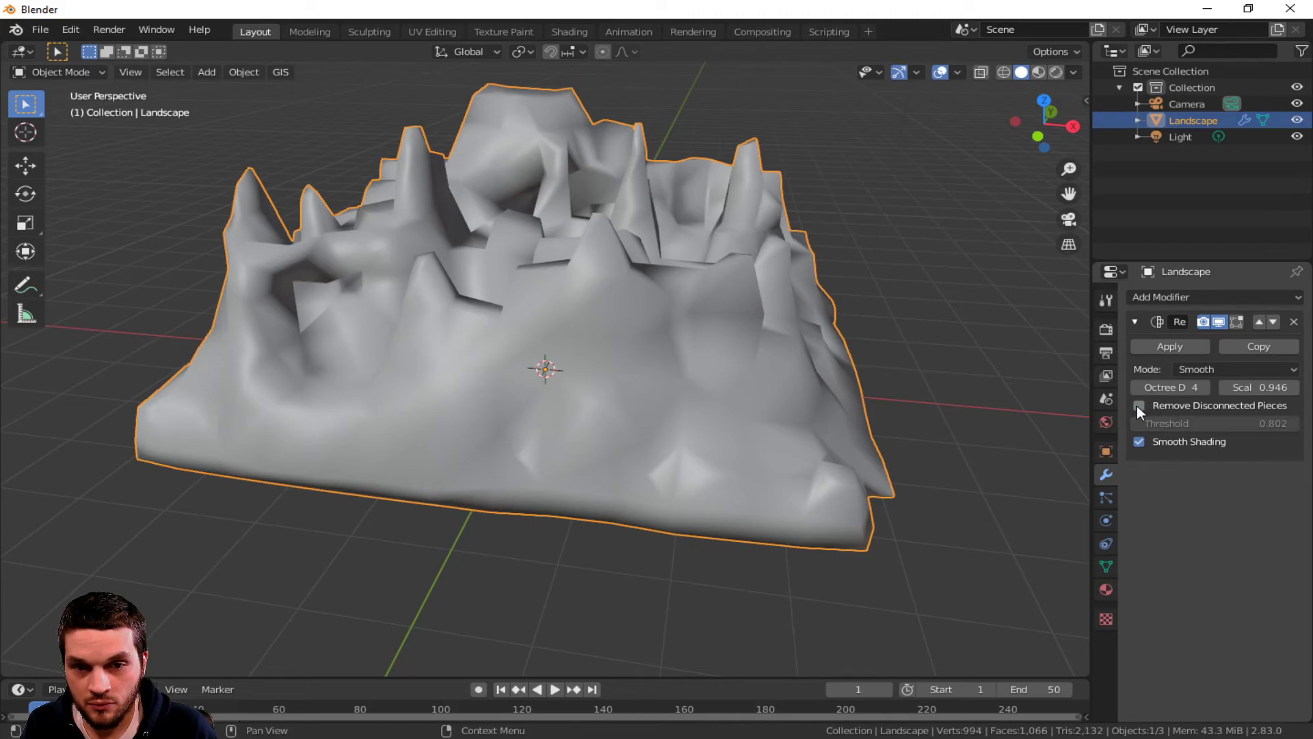
left_click(1139, 406)
left_click(1139, 441)
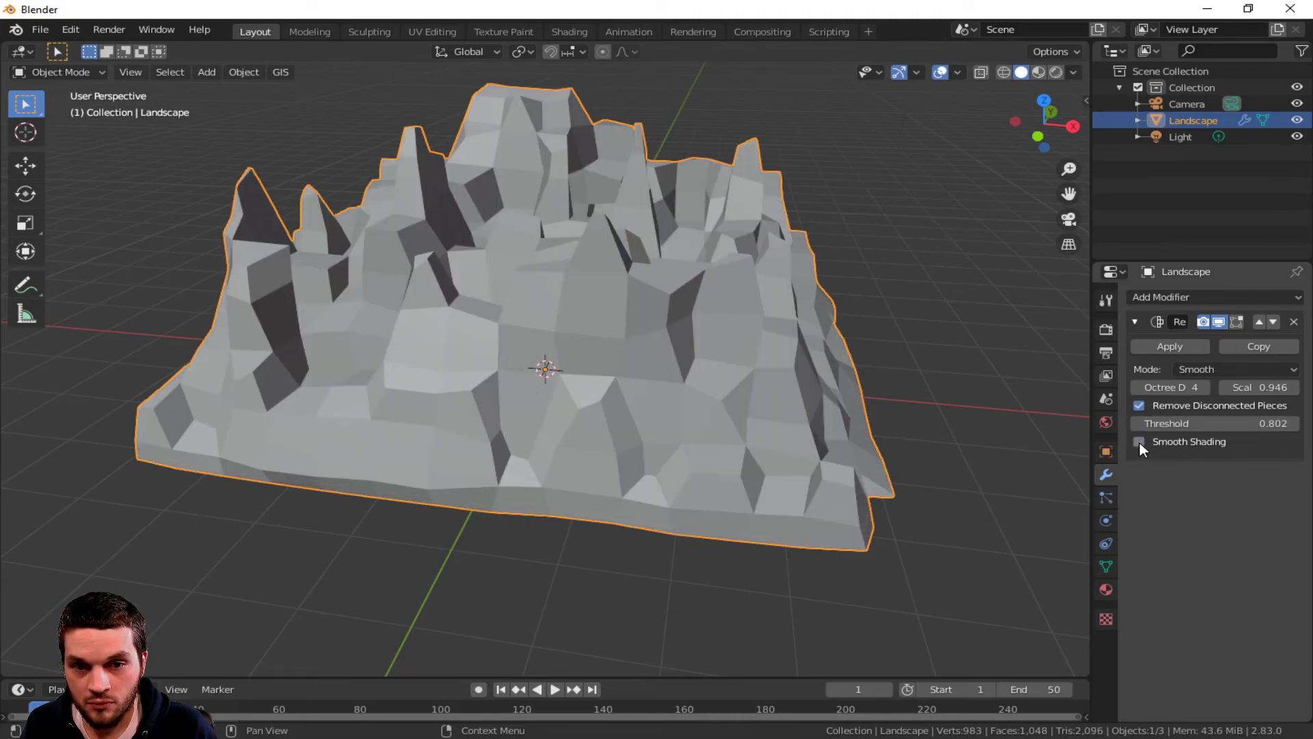
left_click(1138, 441)
Remove the Remesh modifier from the landscape and deselect the terrain.
mouse_move(848, 487)
middle_mouse_down()
mouse_move(622, 528)
mouse_move(557, 487)
mouse_move(549, 452)
middle_mouse_up()
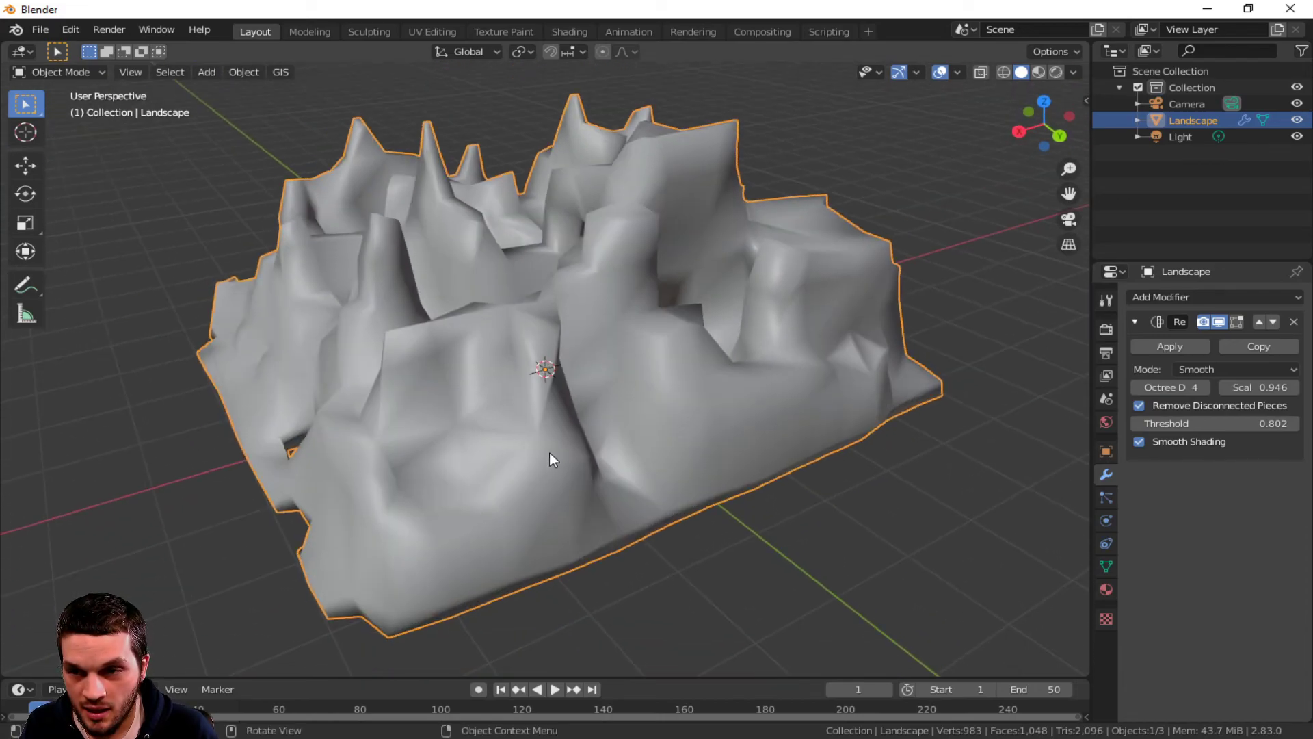
left_click(1293, 321)
left_click(723, 557)
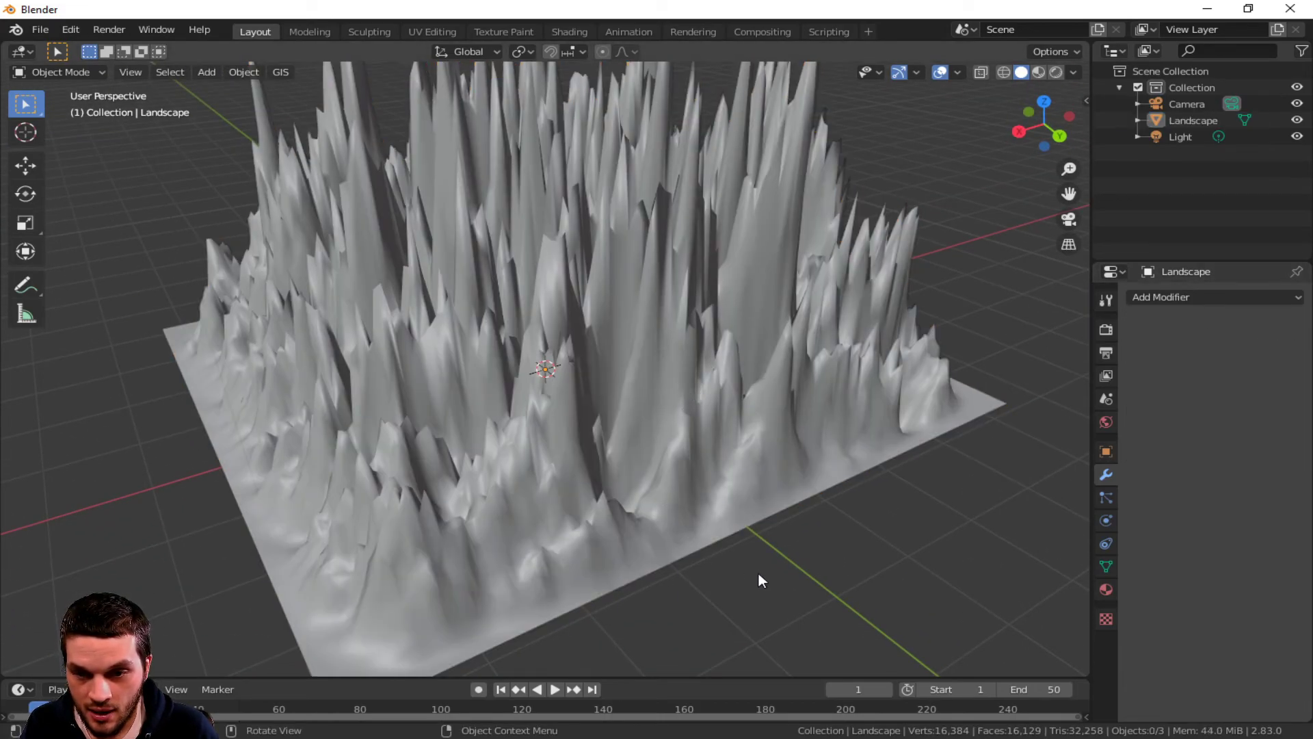